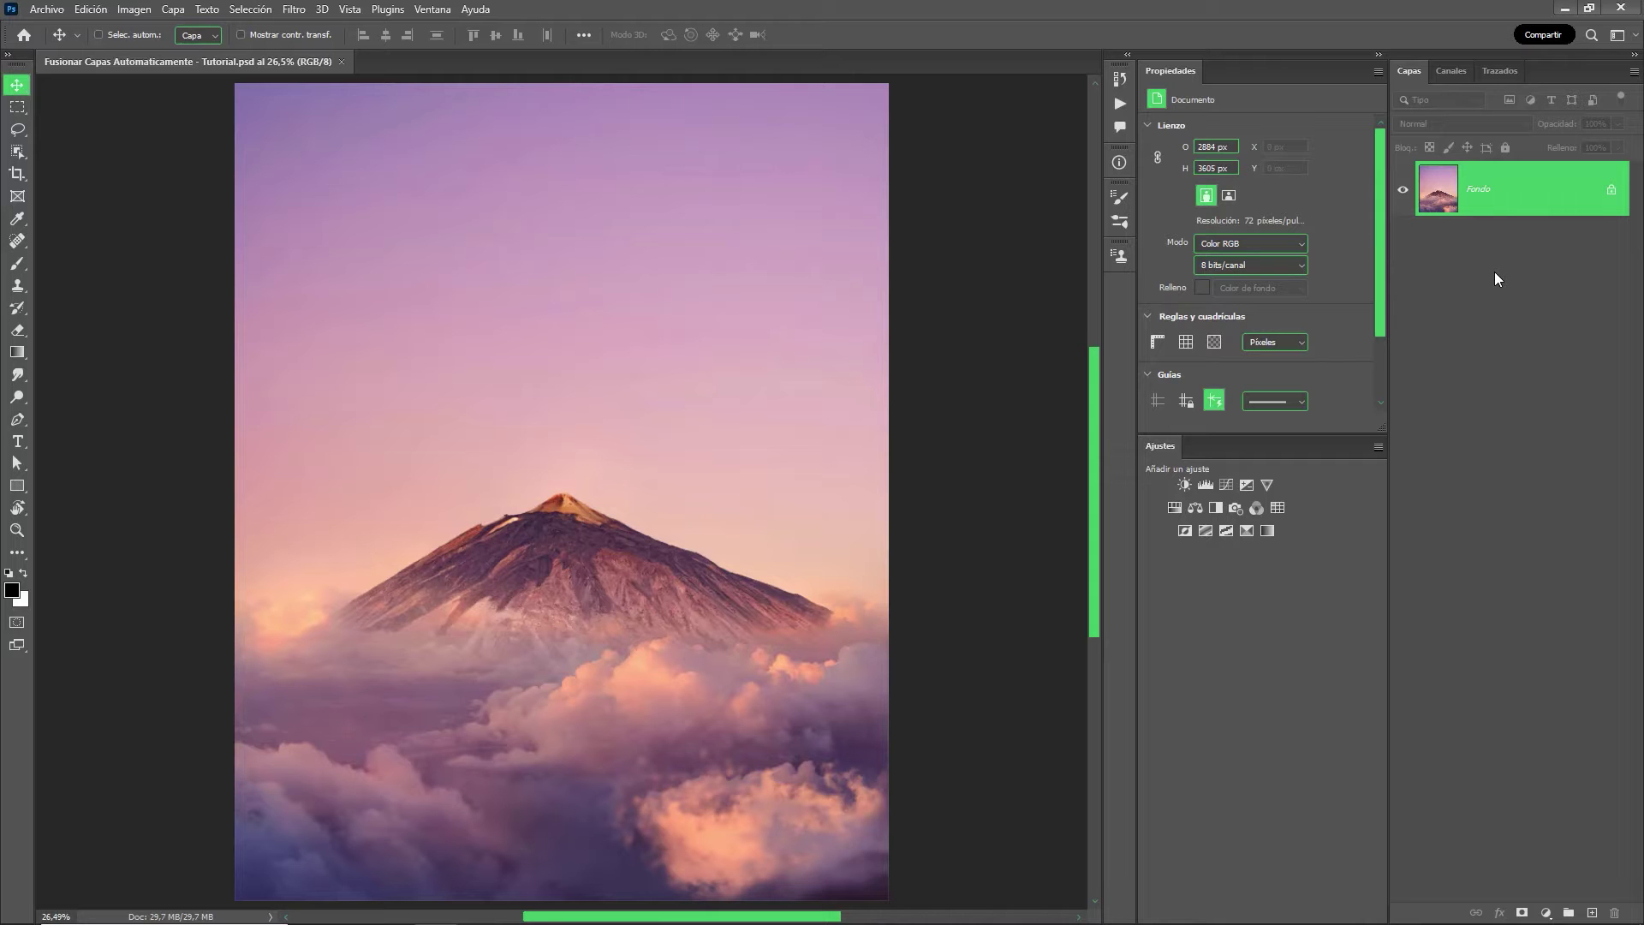
# Place Plane.jpg into the document as an embedded layer.
pyautogui.click(50, 10)
pyautogui.click(229, 364)
pyautogui.click(441, 153)
pyautogui.click(642, 544)
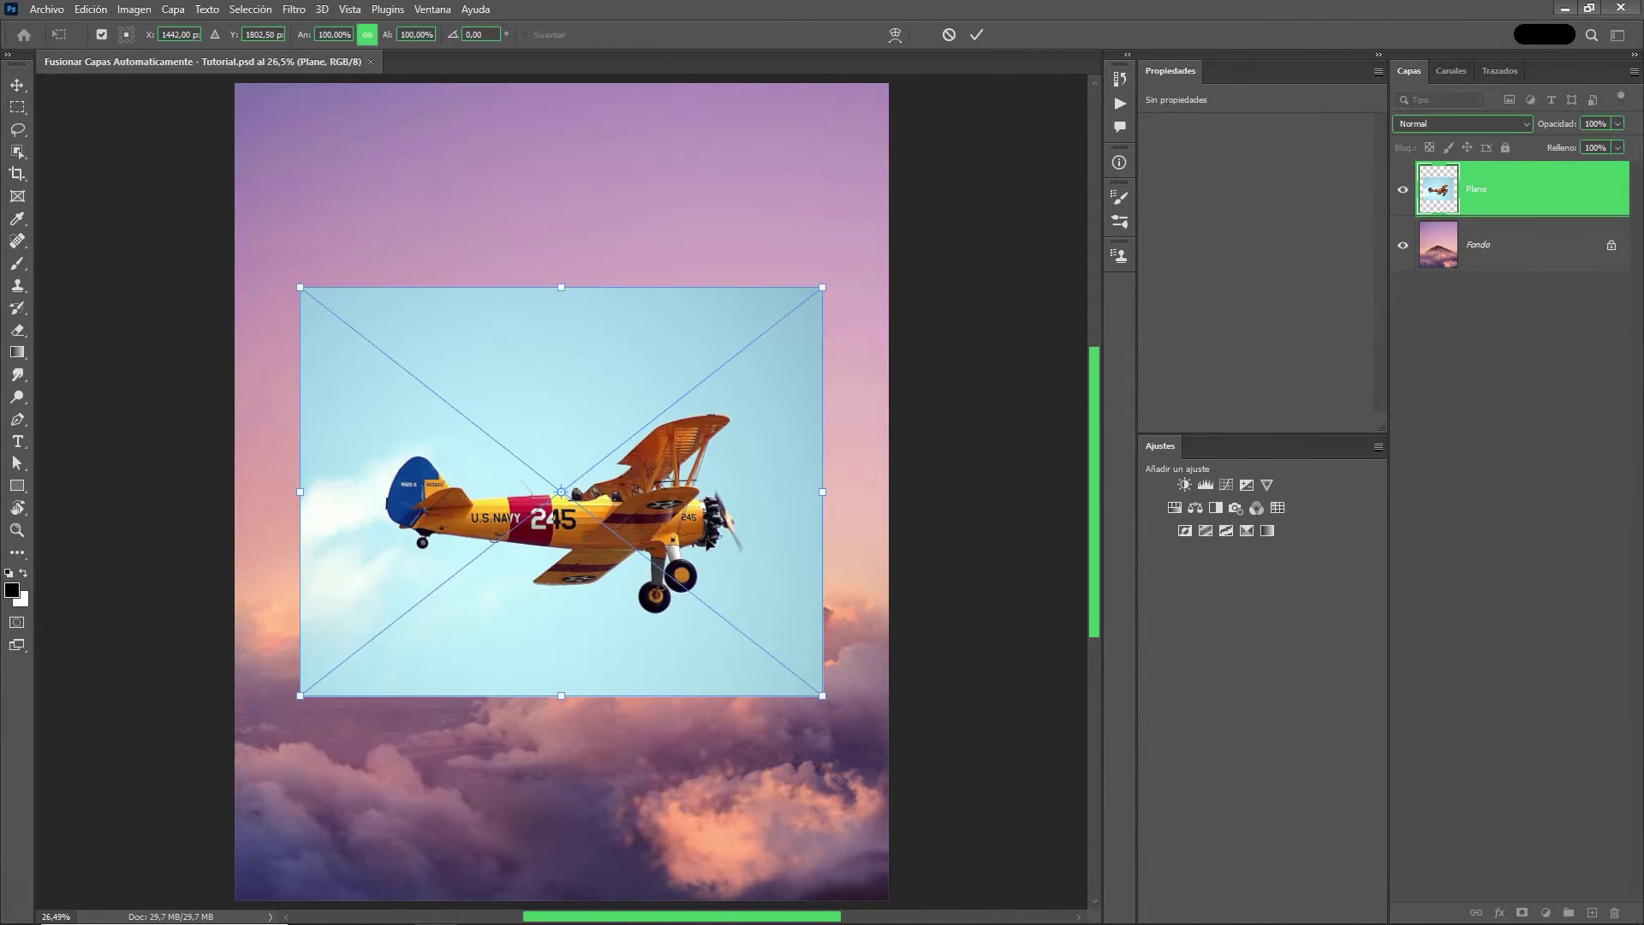
# Rotate the plane -9.87°, scale it to about 91% and raise it above the peak.
pyautogui.click(1618, 123)
pyautogui.moveTo(1621, 142); pyautogui.dragTo(1581, 144)
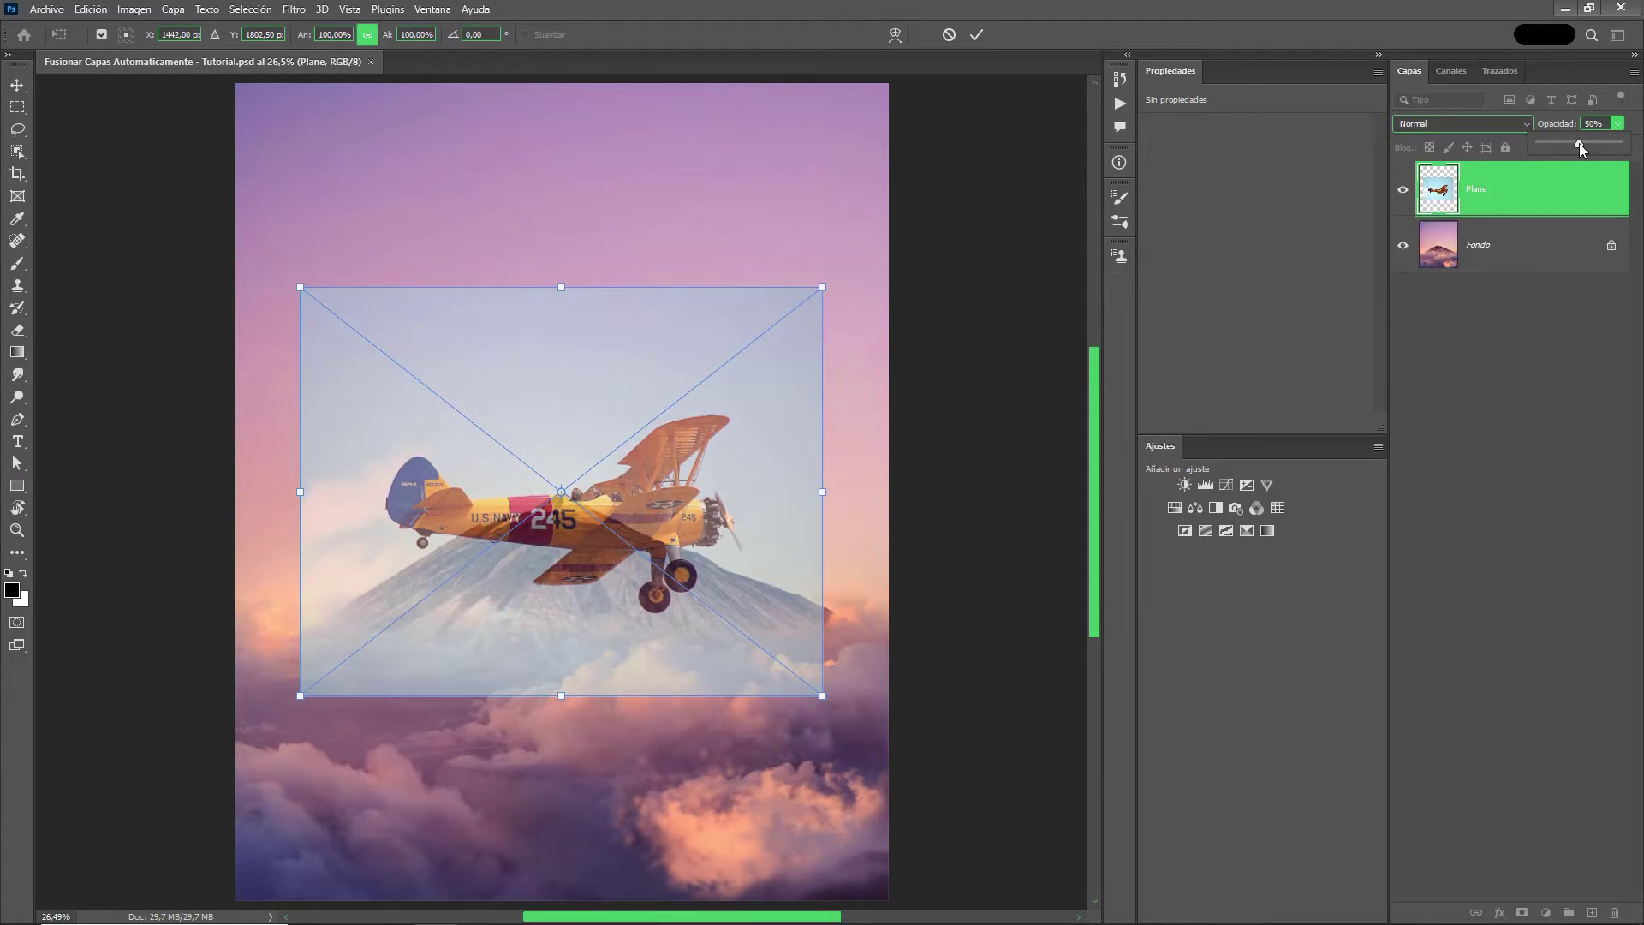
pyautogui.moveTo(840, 268); pyautogui.dragTo(825, 210)
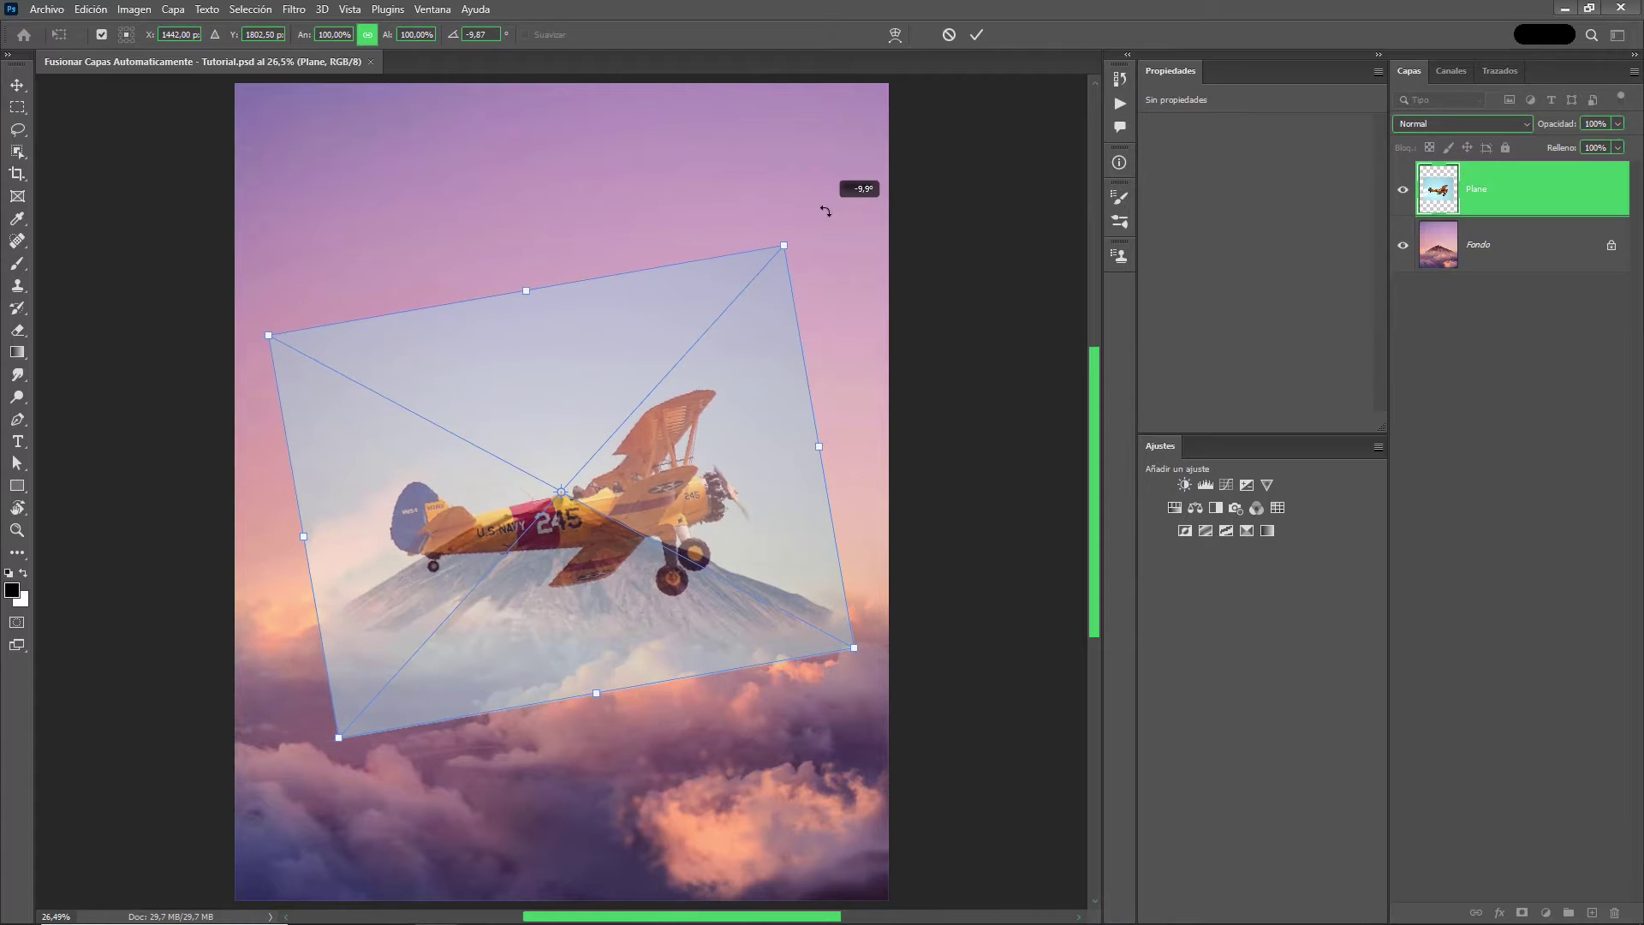
pyautogui.moveTo(818, 446); pyautogui.dragTo(795, 448)
pyautogui.moveTo(690, 483); pyautogui.dragTo(692, 392)
pyautogui.press('Return')
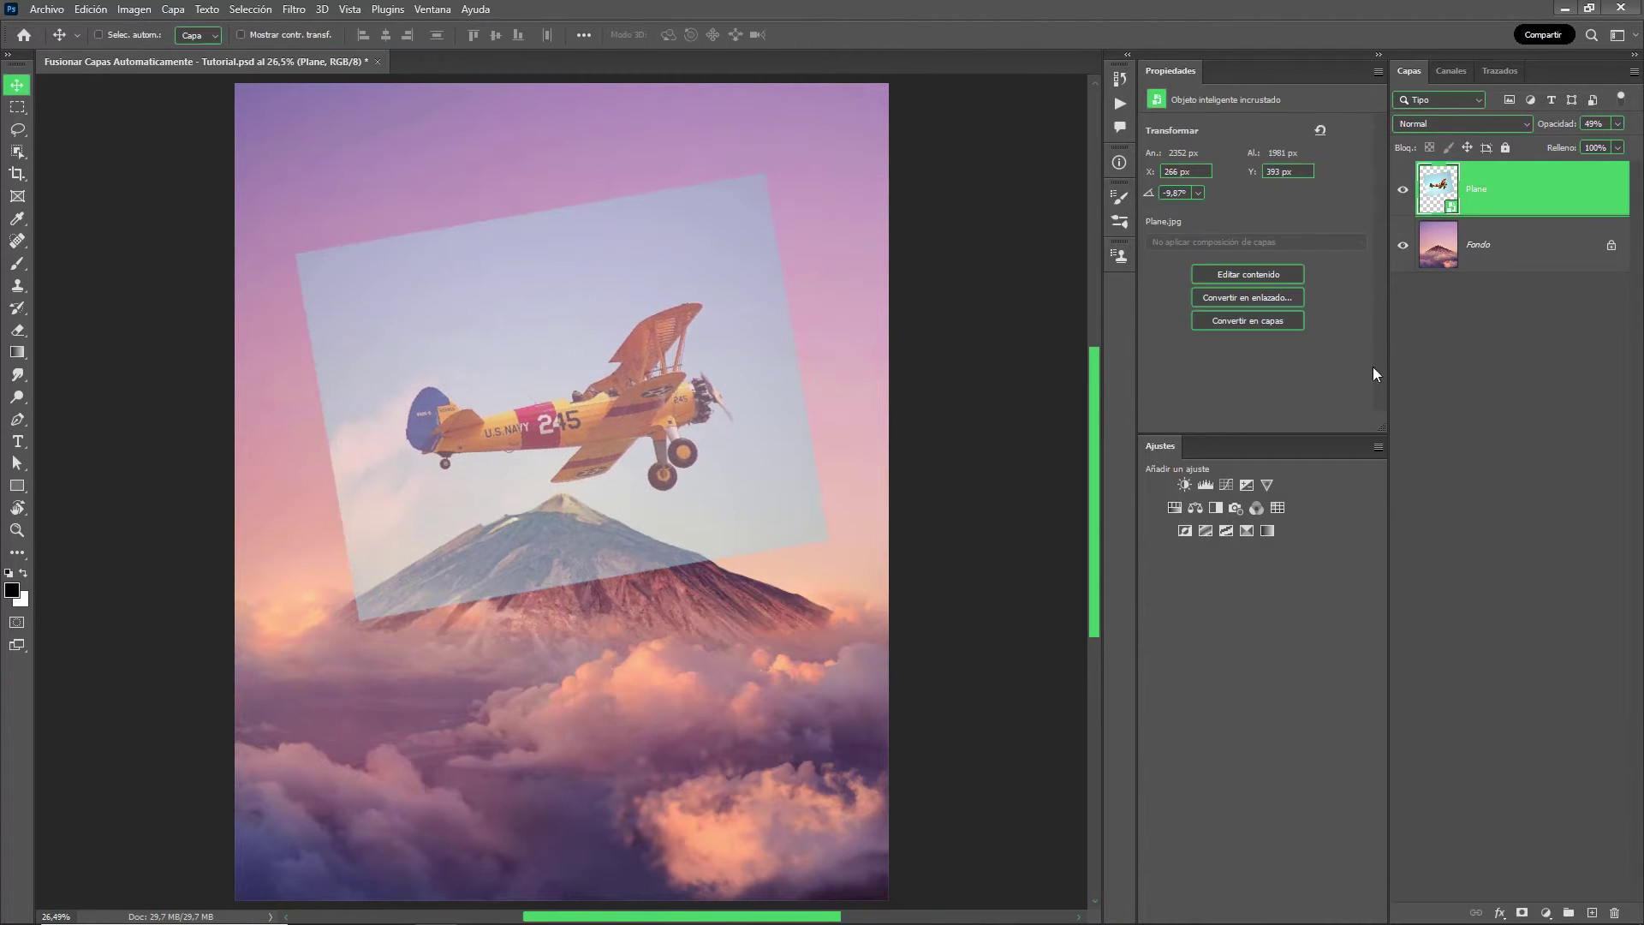
pyautogui.click(1617, 123)
# Set the Plane layer to 100% opacity, rasterize it and unlock the background photo.
pyautogui.moveTo(1609, 144); pyautogui.dragTo(1635, 144)
pyautogui.rightClick(1520, 197)
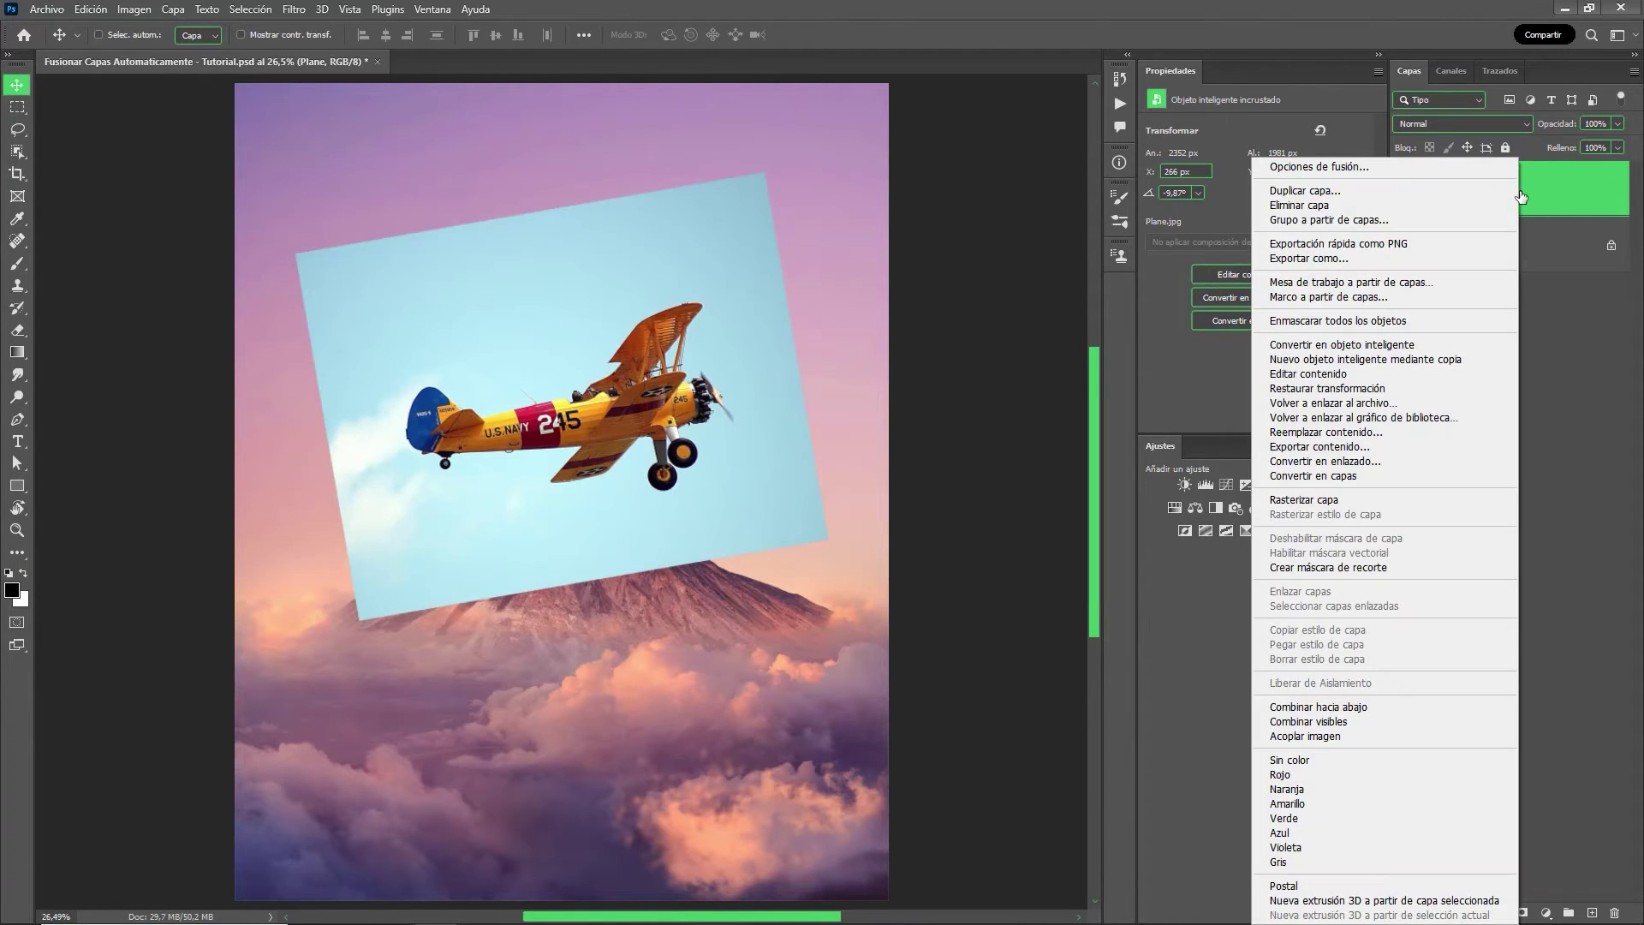
pyautogui.click(1430, 499)
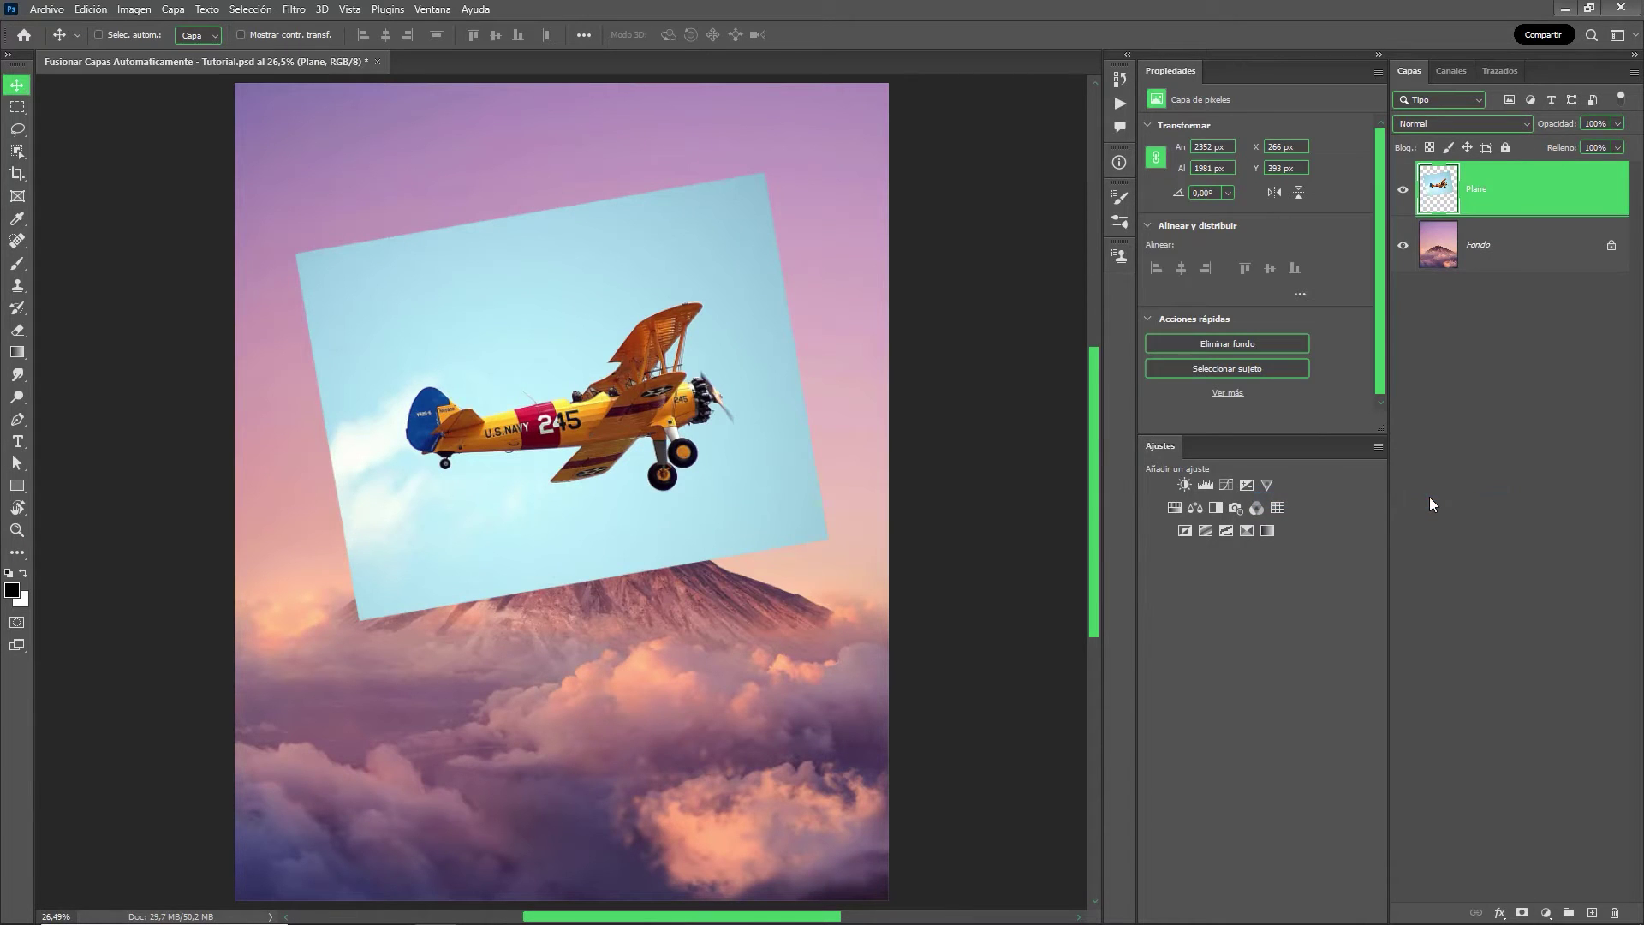
pyautogui.click(1612, 250)
# Group Plane and Capa 0 into a group named 'Original'.
pyautogui.keyDown('ctrl'); pyautogui.click(1572, 197); pyautogui.keyUp('ctrl')
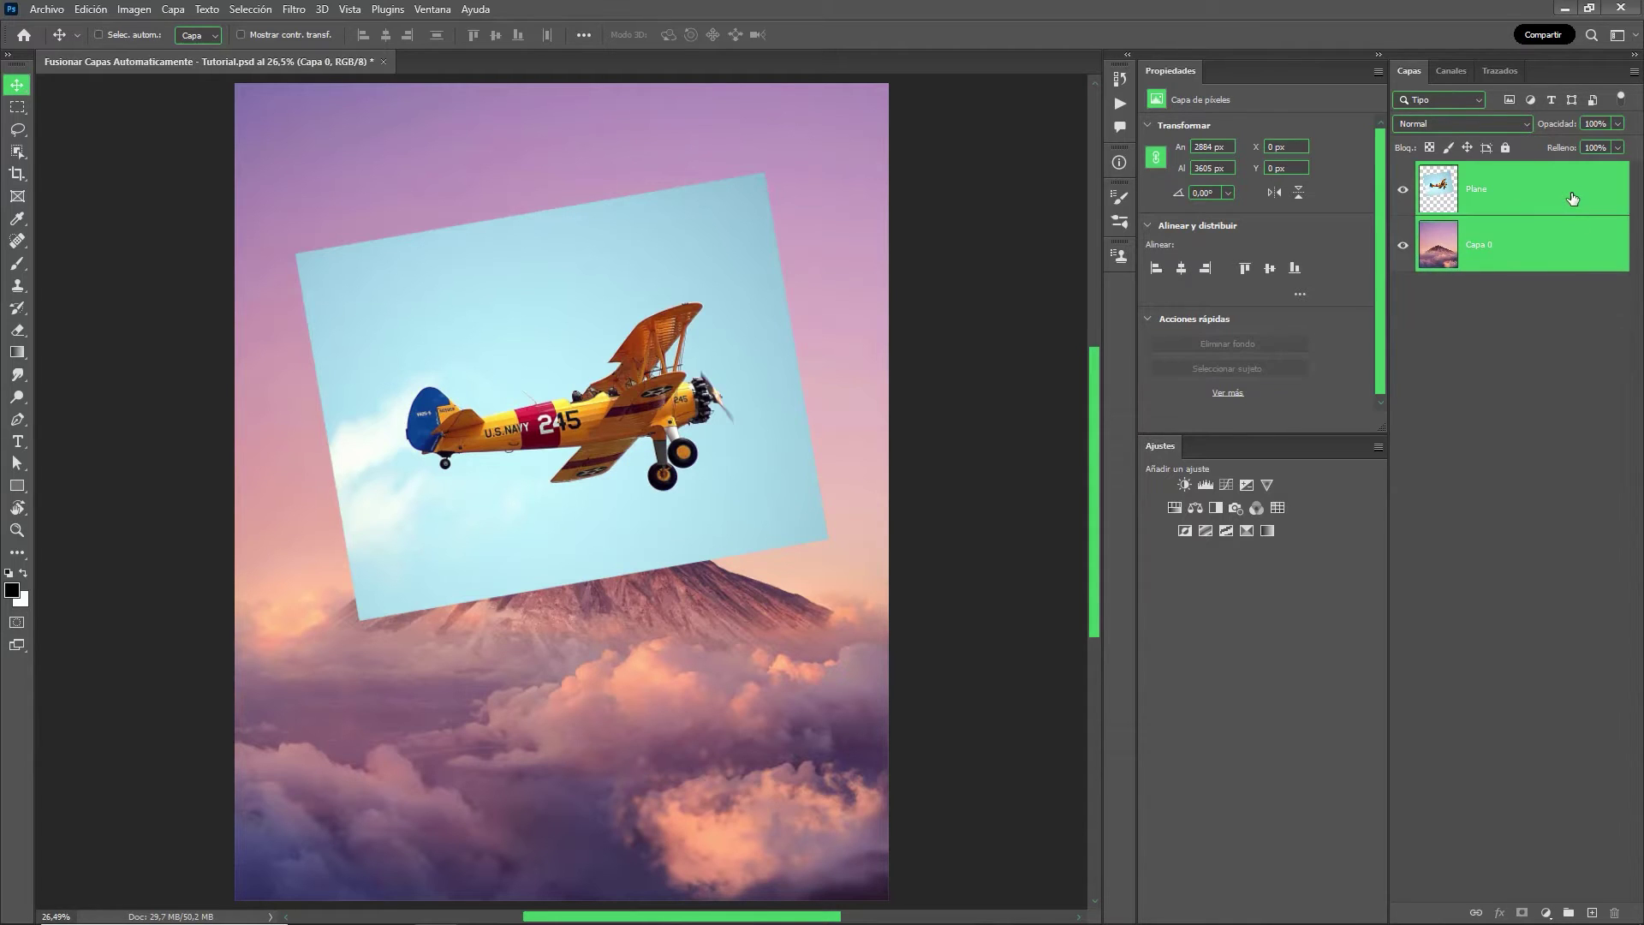
pyautogui.hotkey('ctrl', 'g')
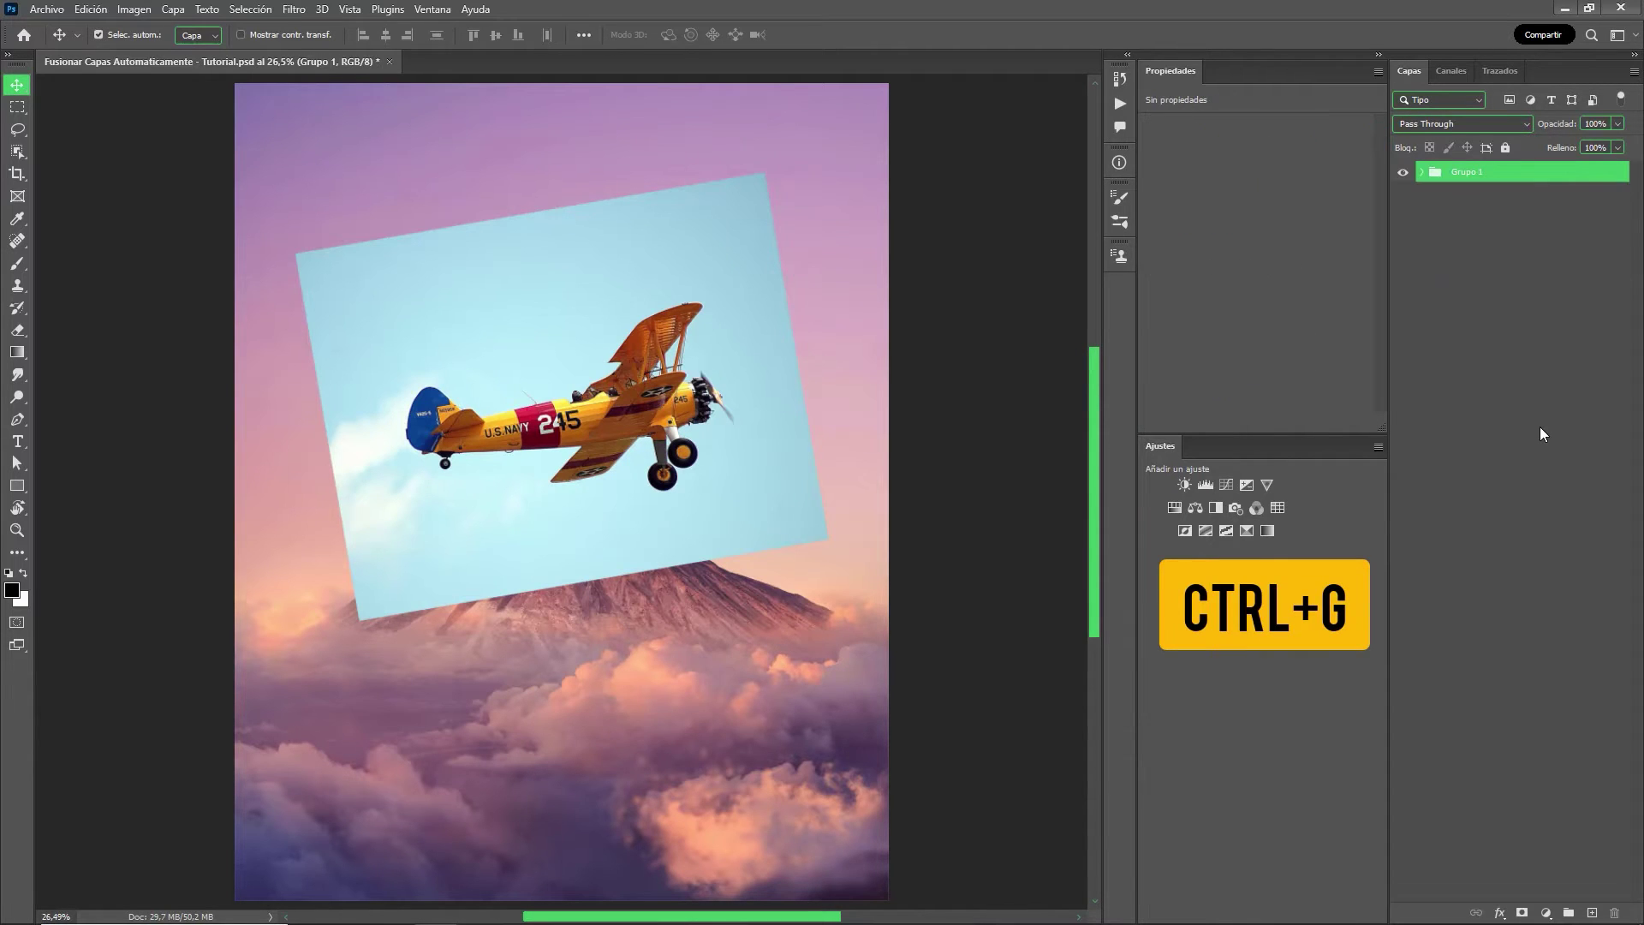
pyautogui.doubleClick(1467, 175)
pyautogui.write('Original')
pyautogui.press('Return')
# Duplicate the Original group and name the copy 'Fusion Automatica'.
pyautogui.hotkey('ctrl', 'j')
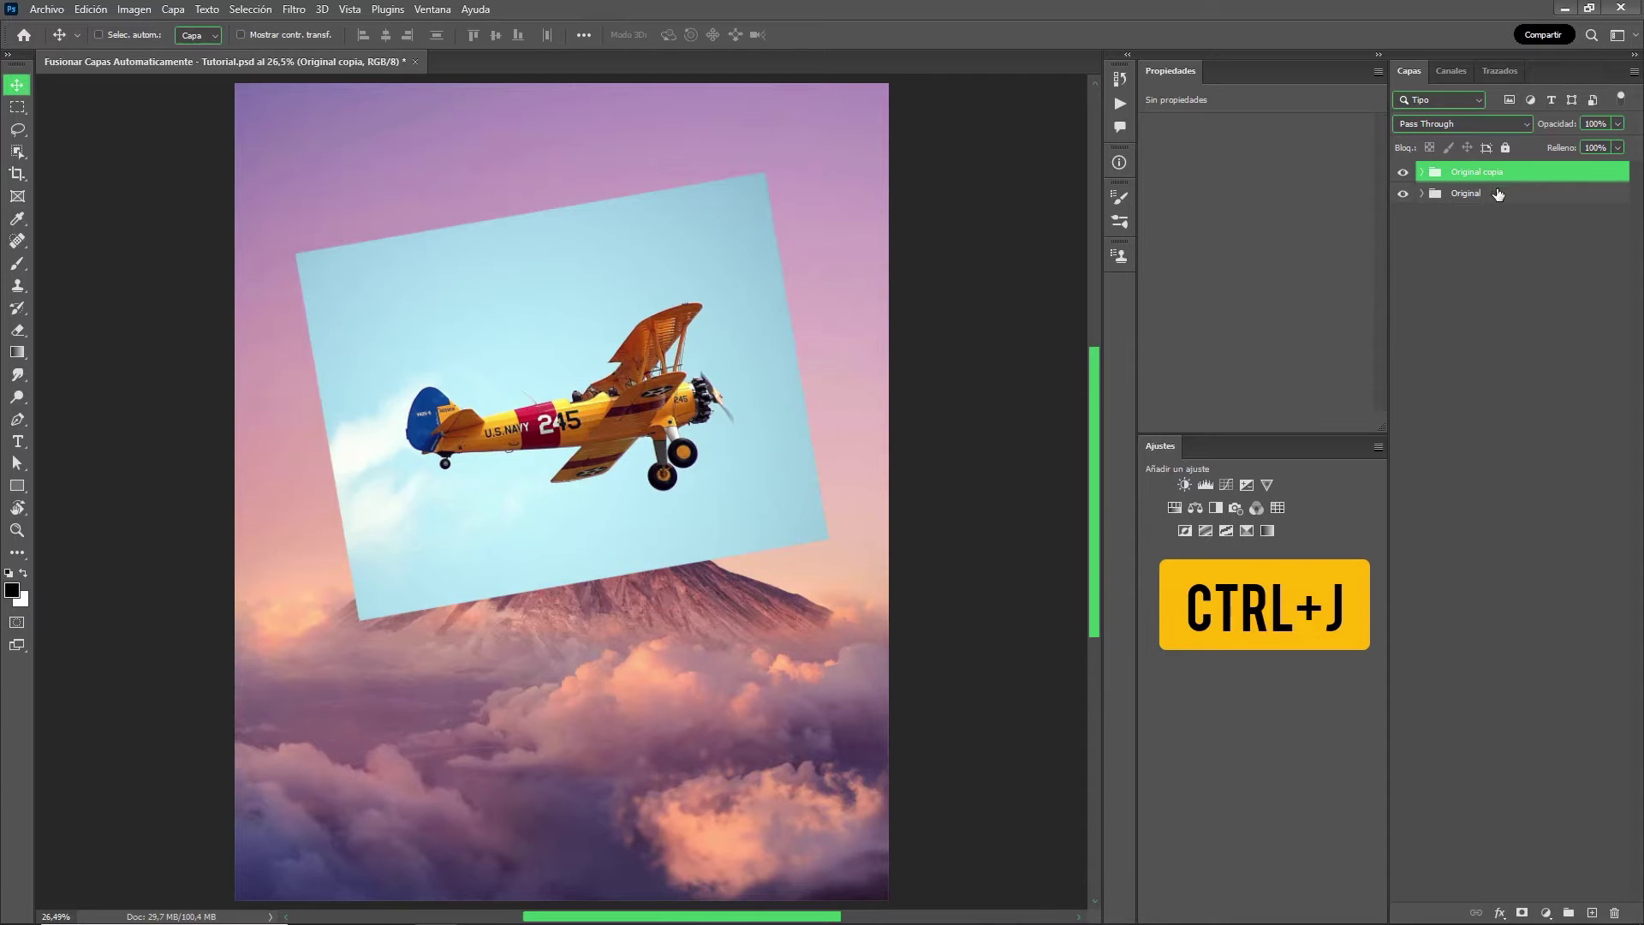
pyautogui.doubleClick(1495, 172)
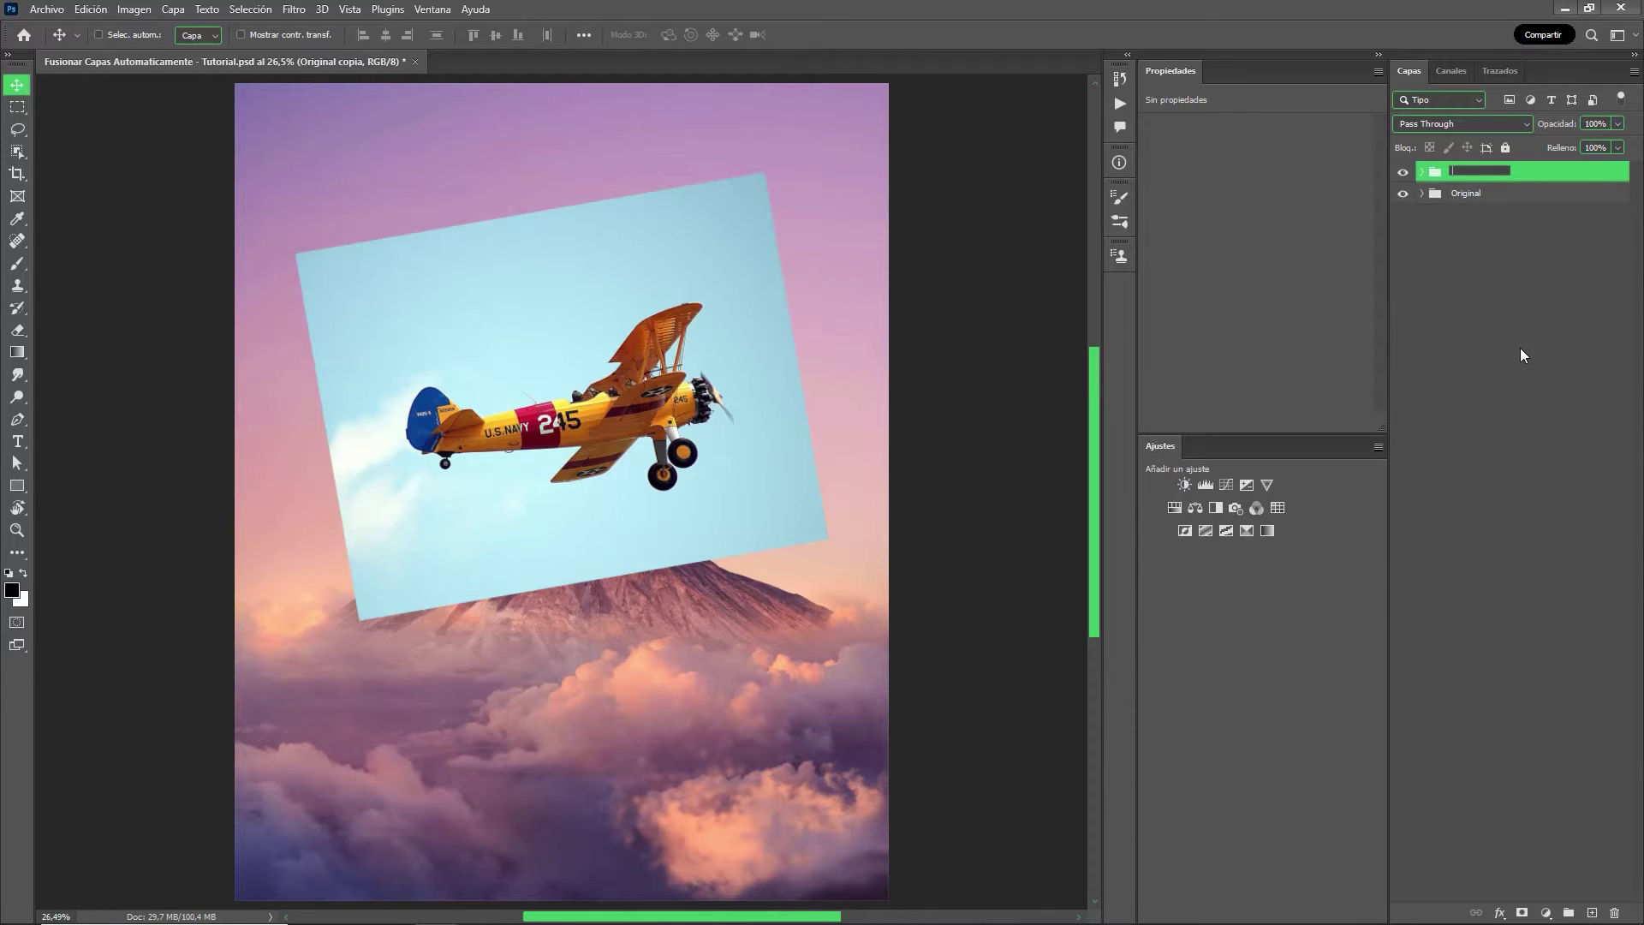
pyautogui.write('Fusion Automatica')
pyautogui.press('Return')
# Rename Capa 0 inside Fusion Automatica to 'Background' and select the Plane layer.
pyautogui.click(1519, 349)
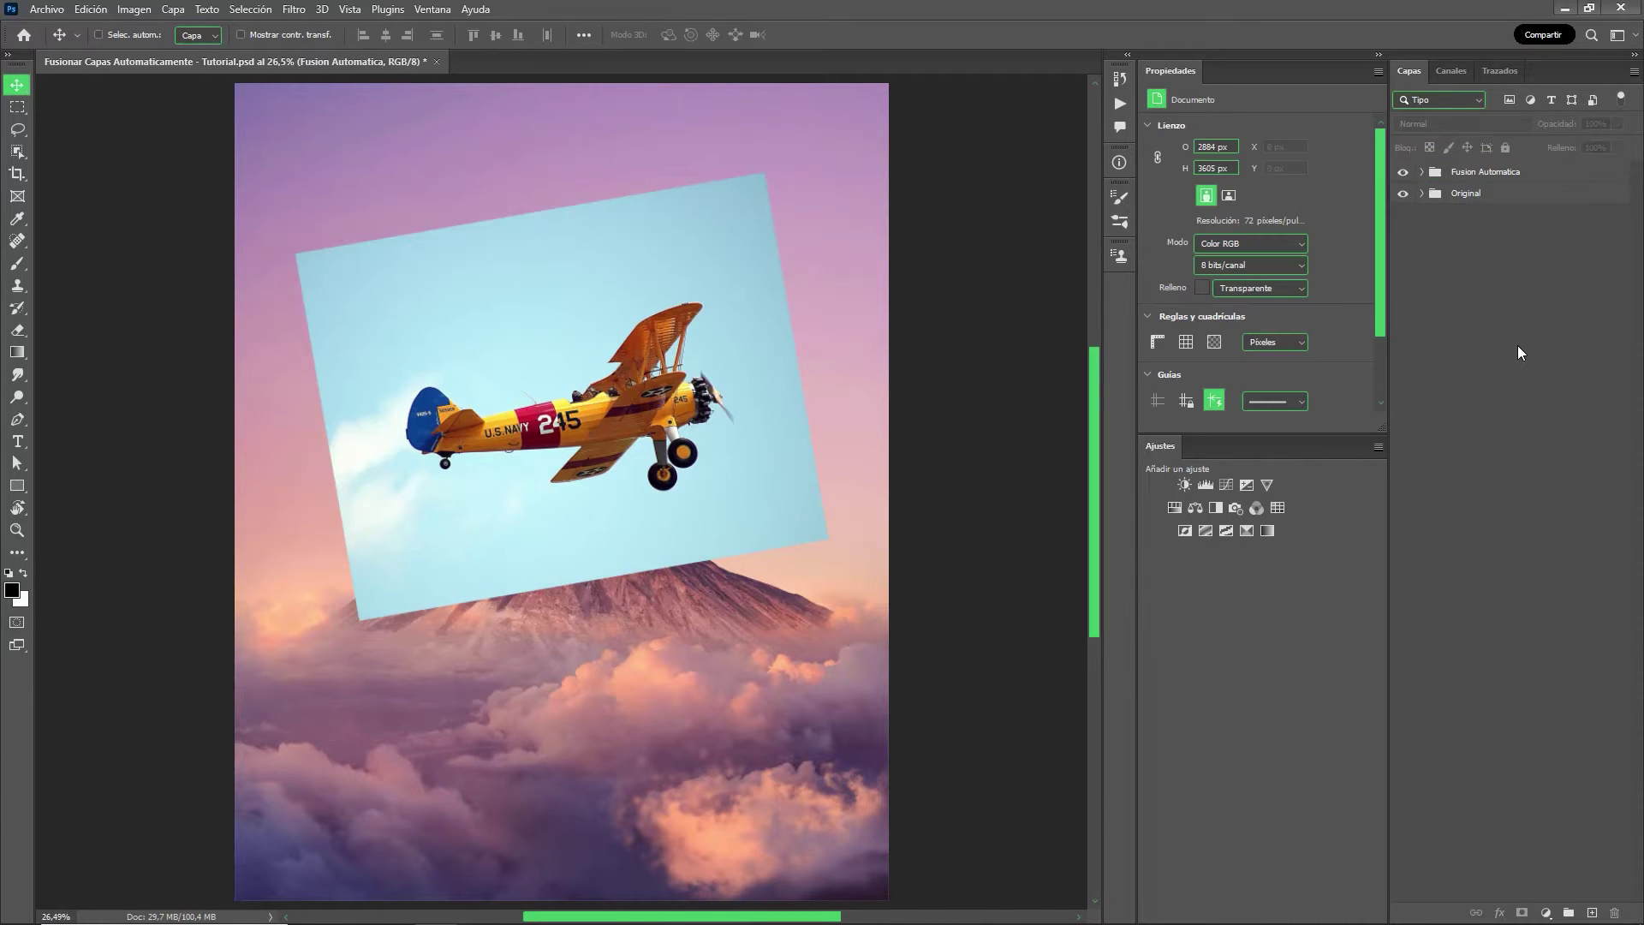
pyautogui.click(1424, 173)
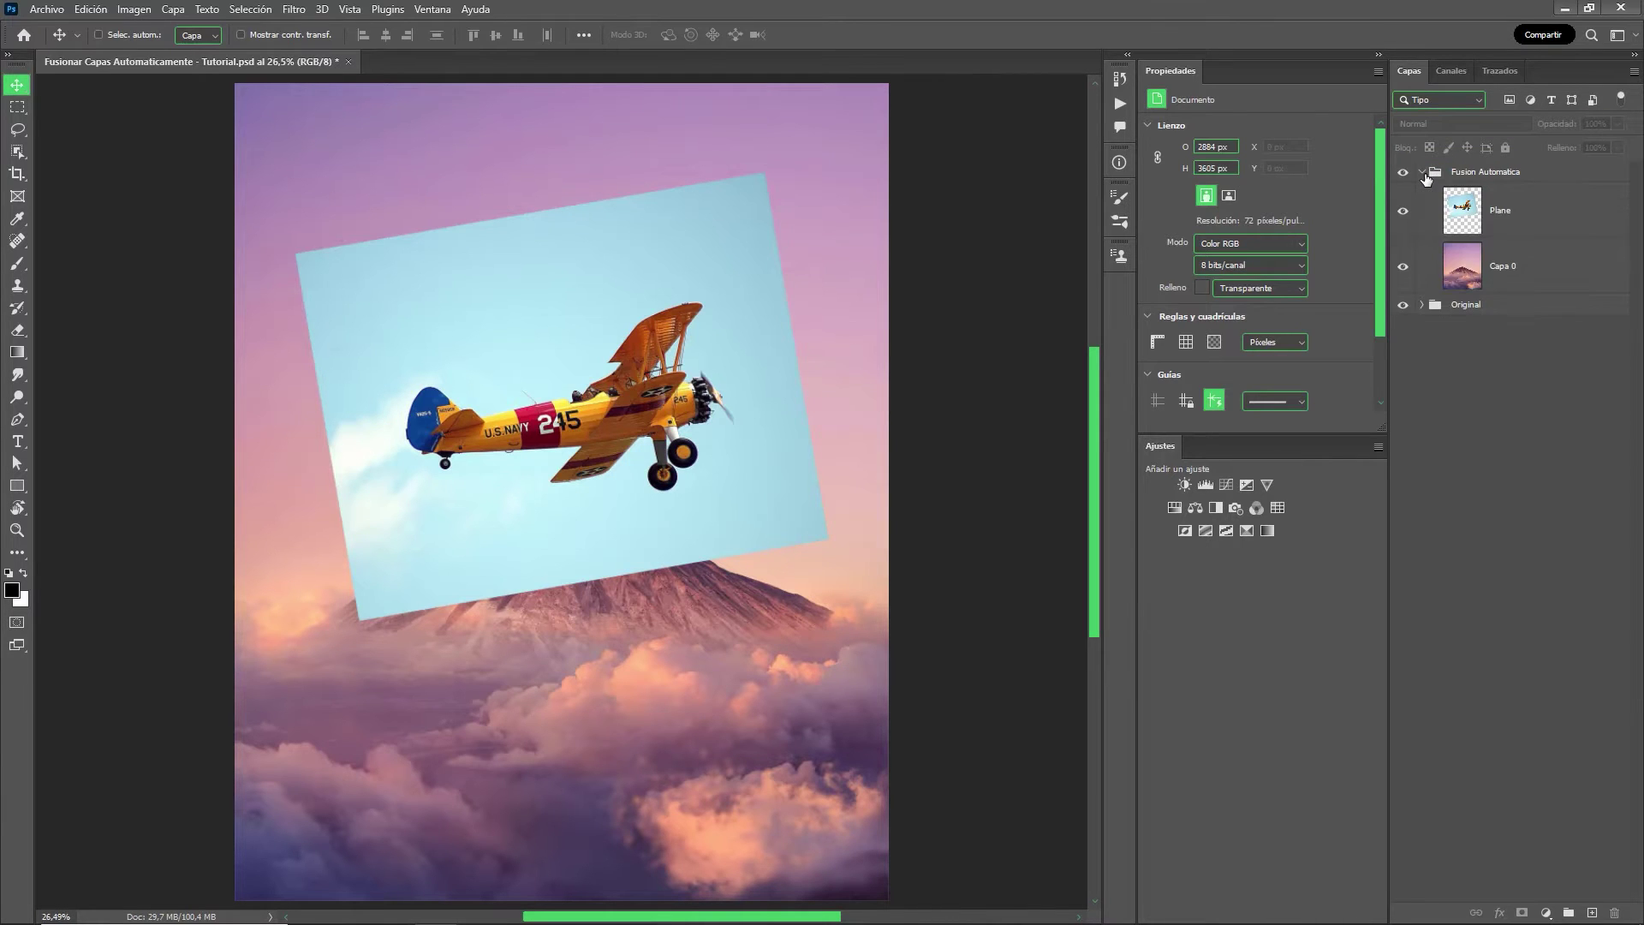
pyautogui.doubleClick(1519, 269)
pyautogui.write('Background')
pyautogui.press('Return')
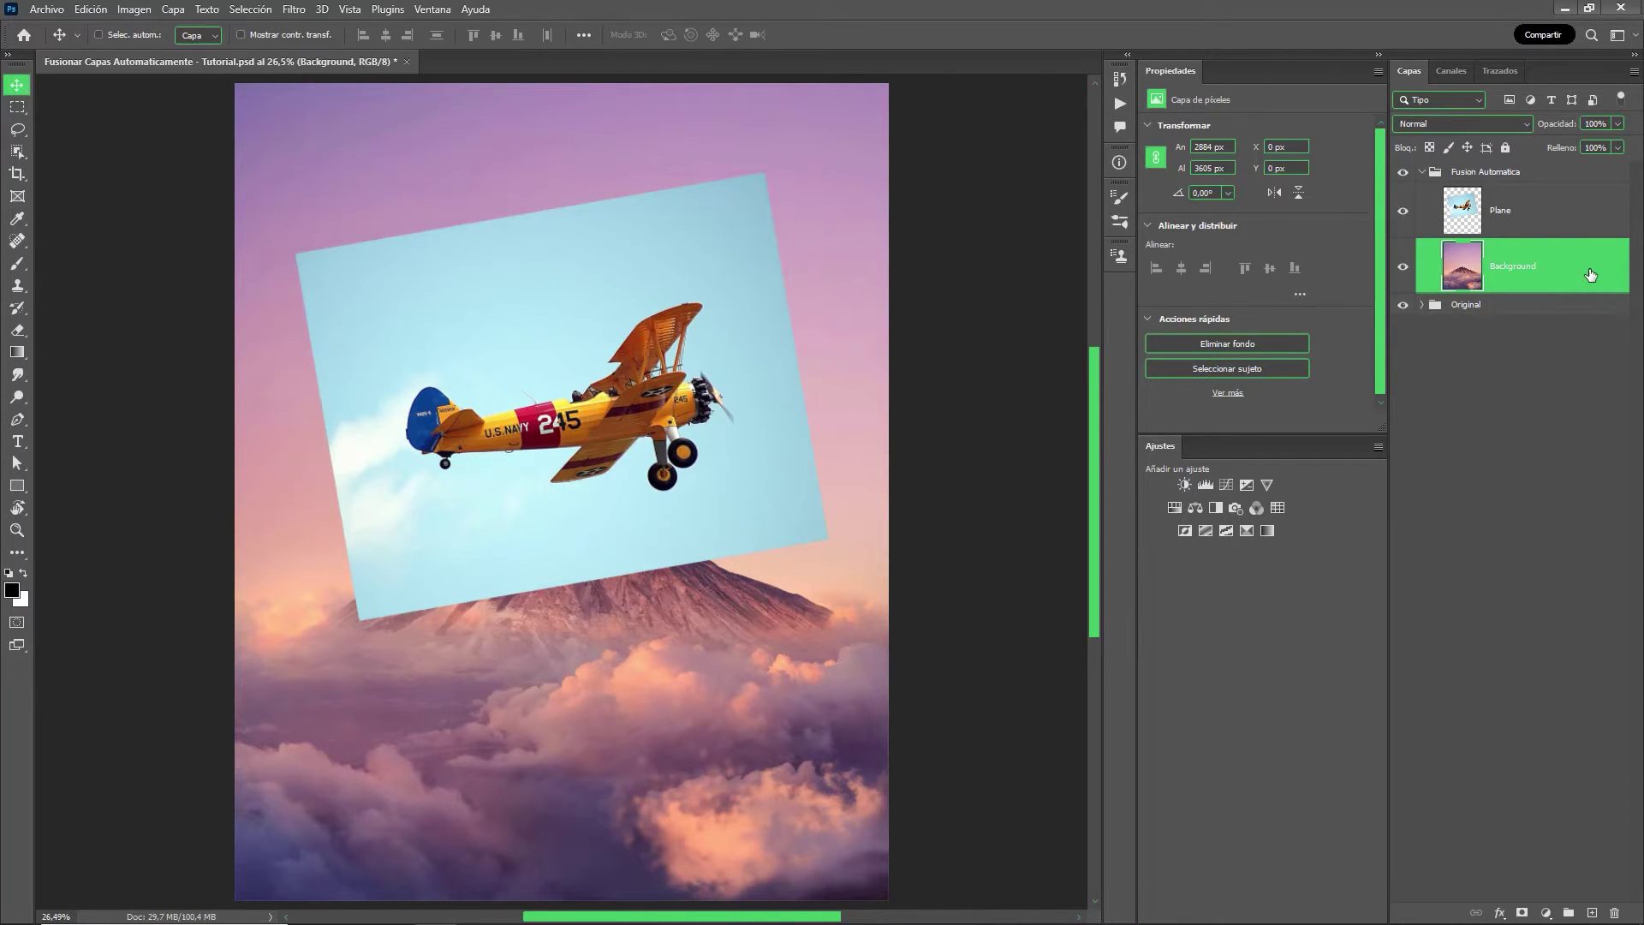
pyautogui.click(1524, 225)
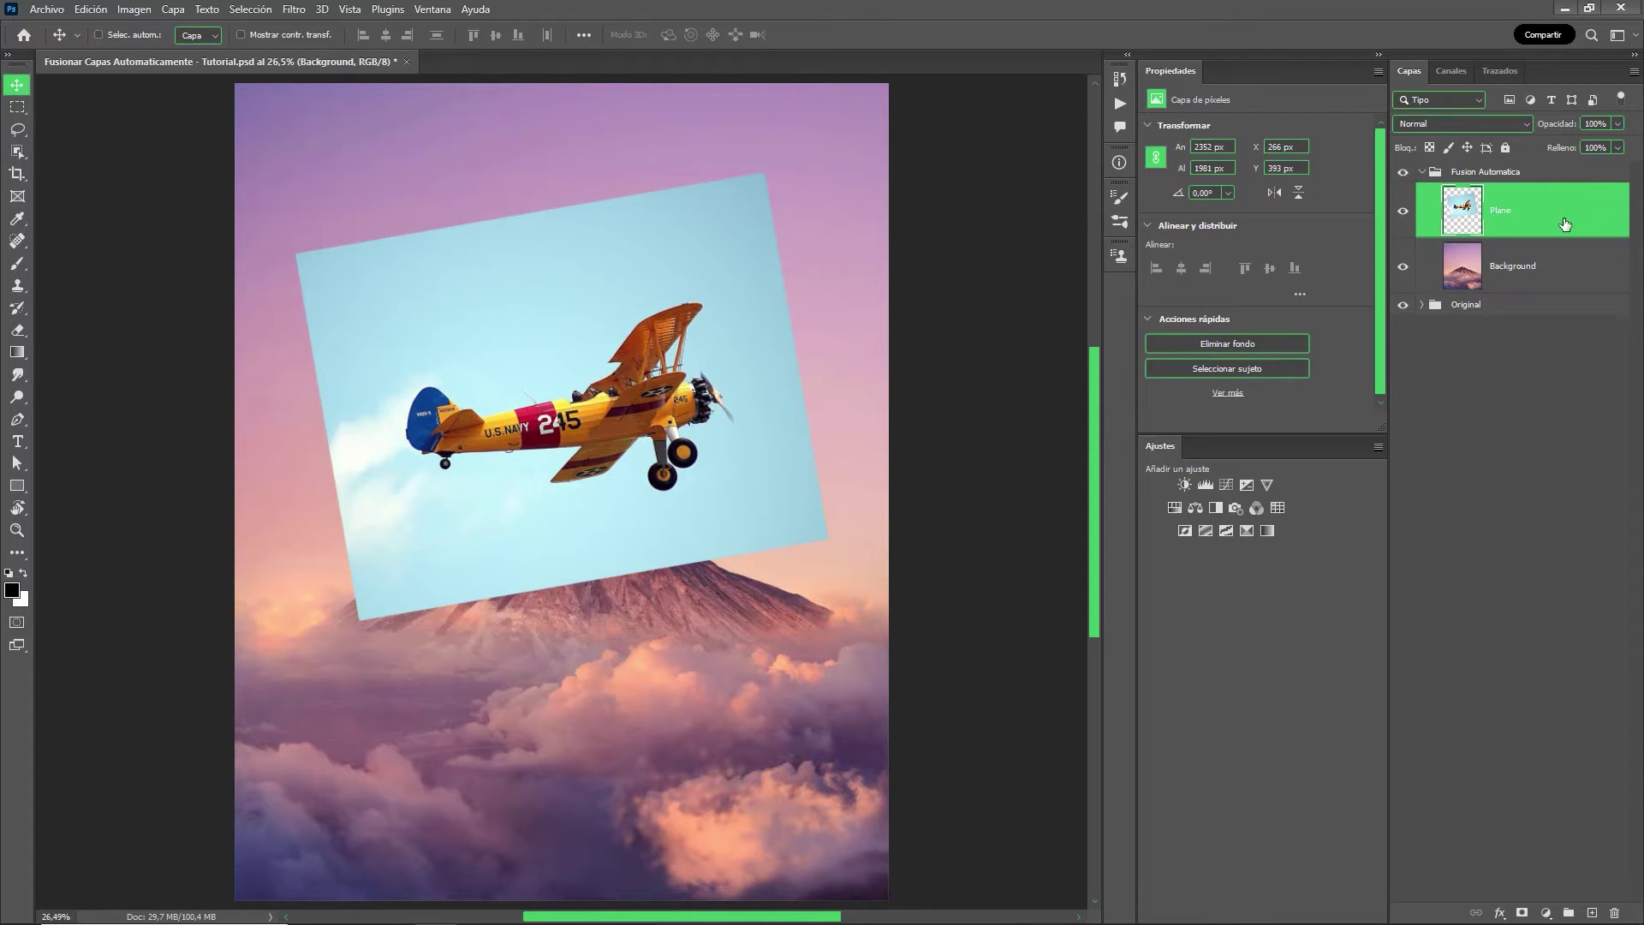
# Match the Plane layer's colour to the Background layer with Luminance 195 and Color Intensity 136.
pyautogui.click(1403, 212)
pyautogui.click(137, 10)
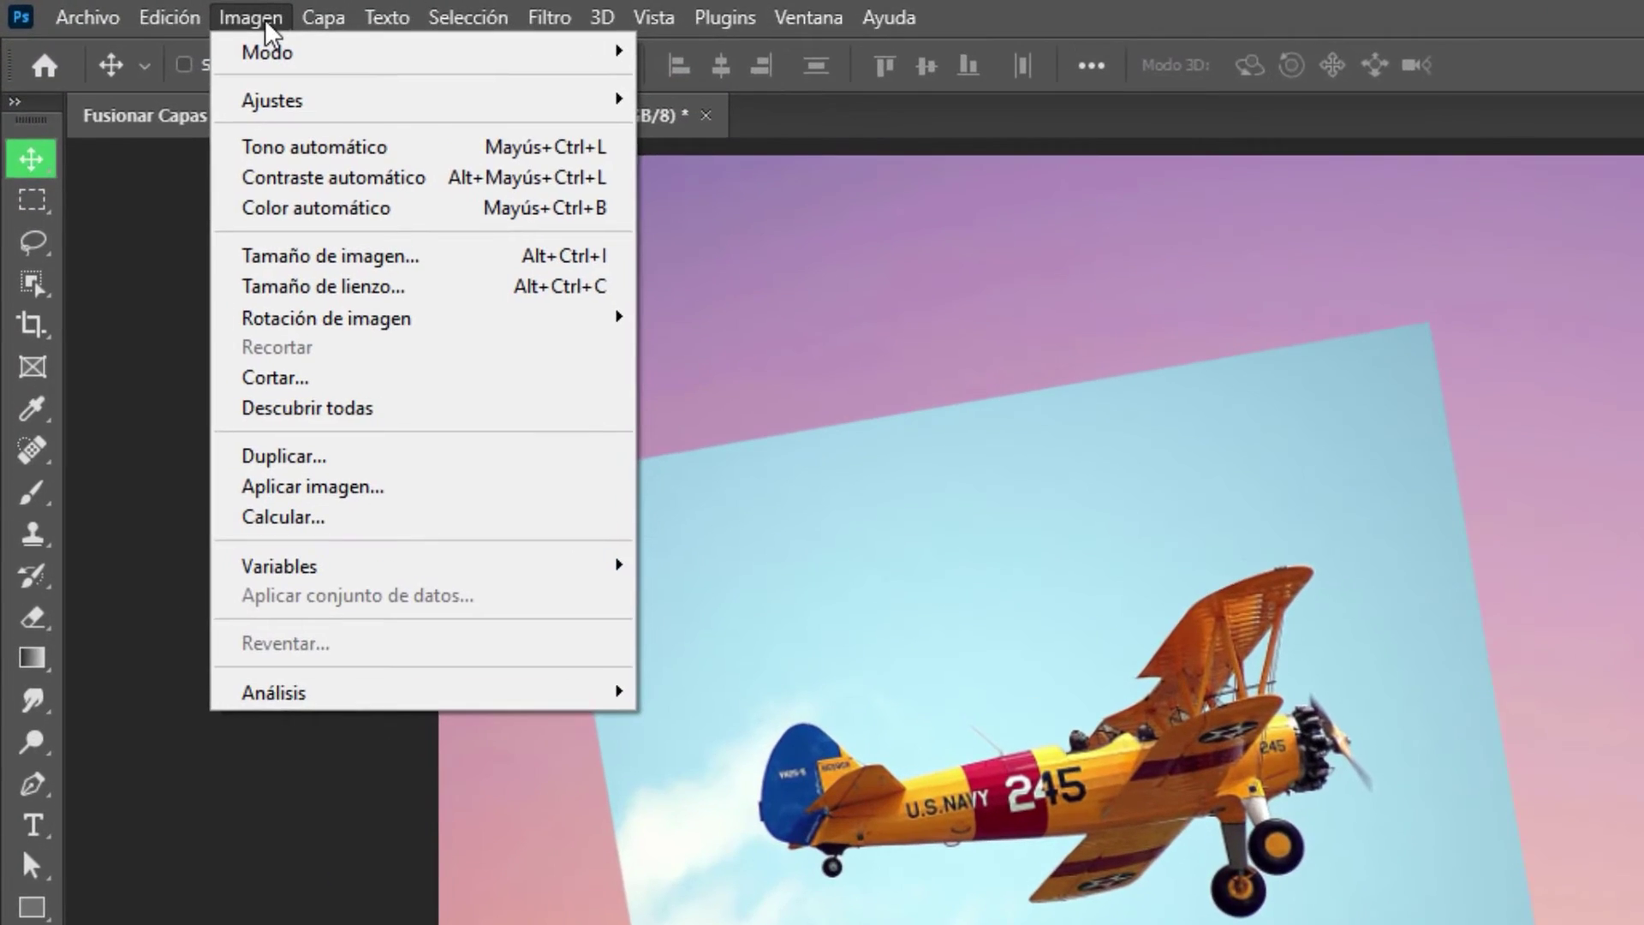
pyautogui.moveTo(336, 79)
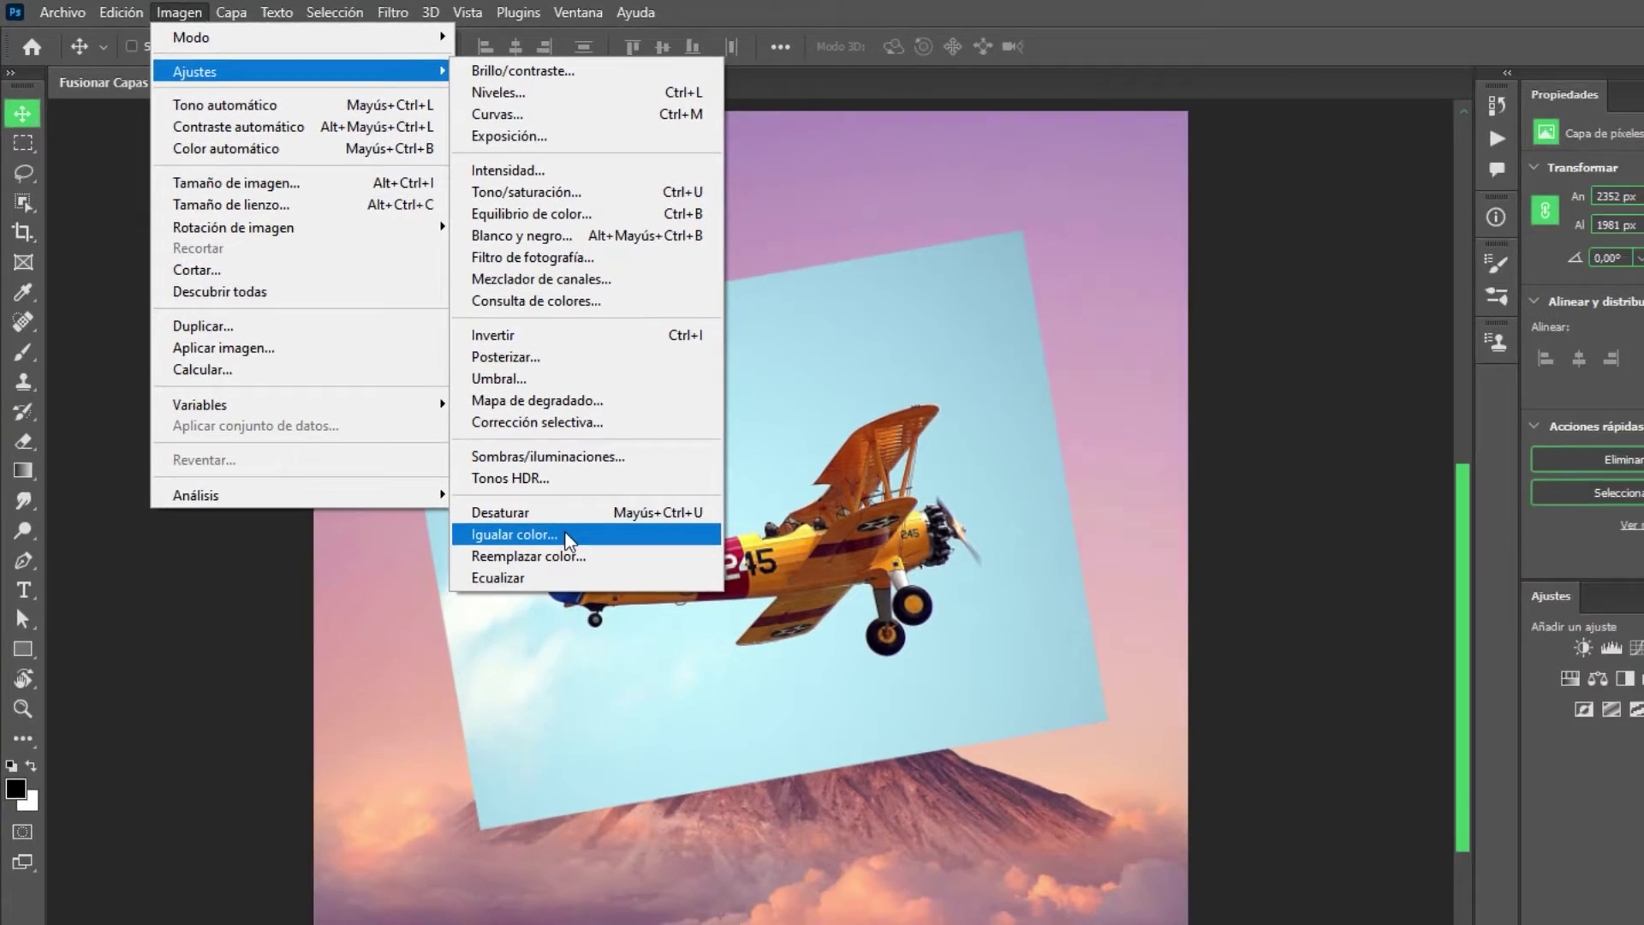
pyautogui.click(633, 599)
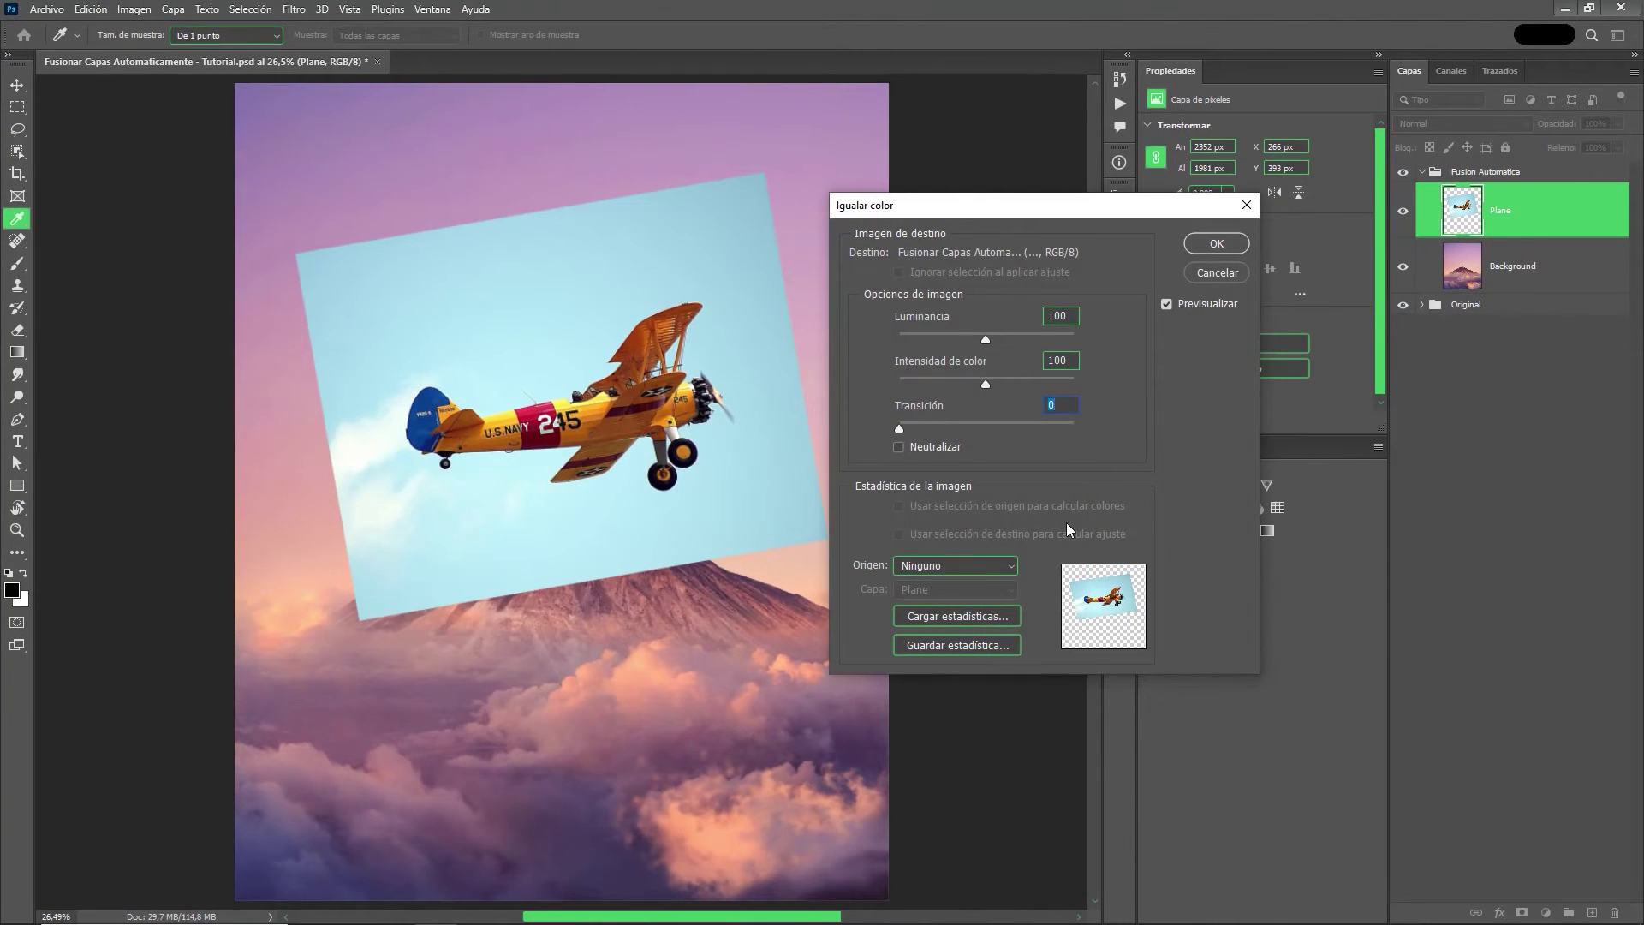
pyautogui.click(1009, 567)
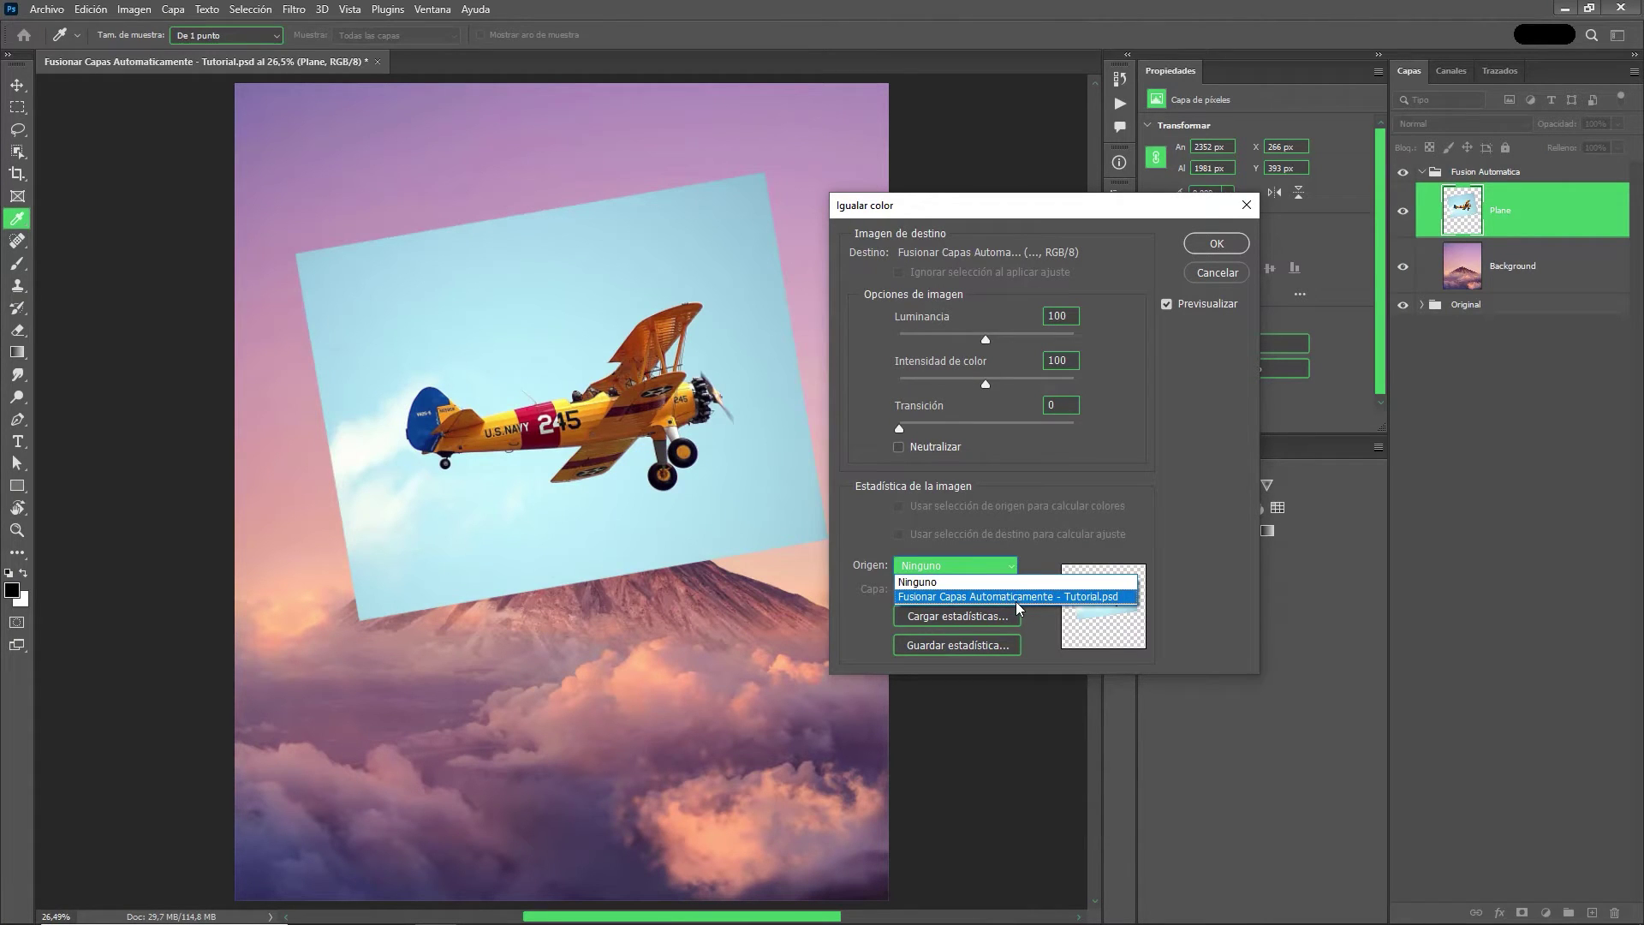
pyautogui.click(1015, 597)
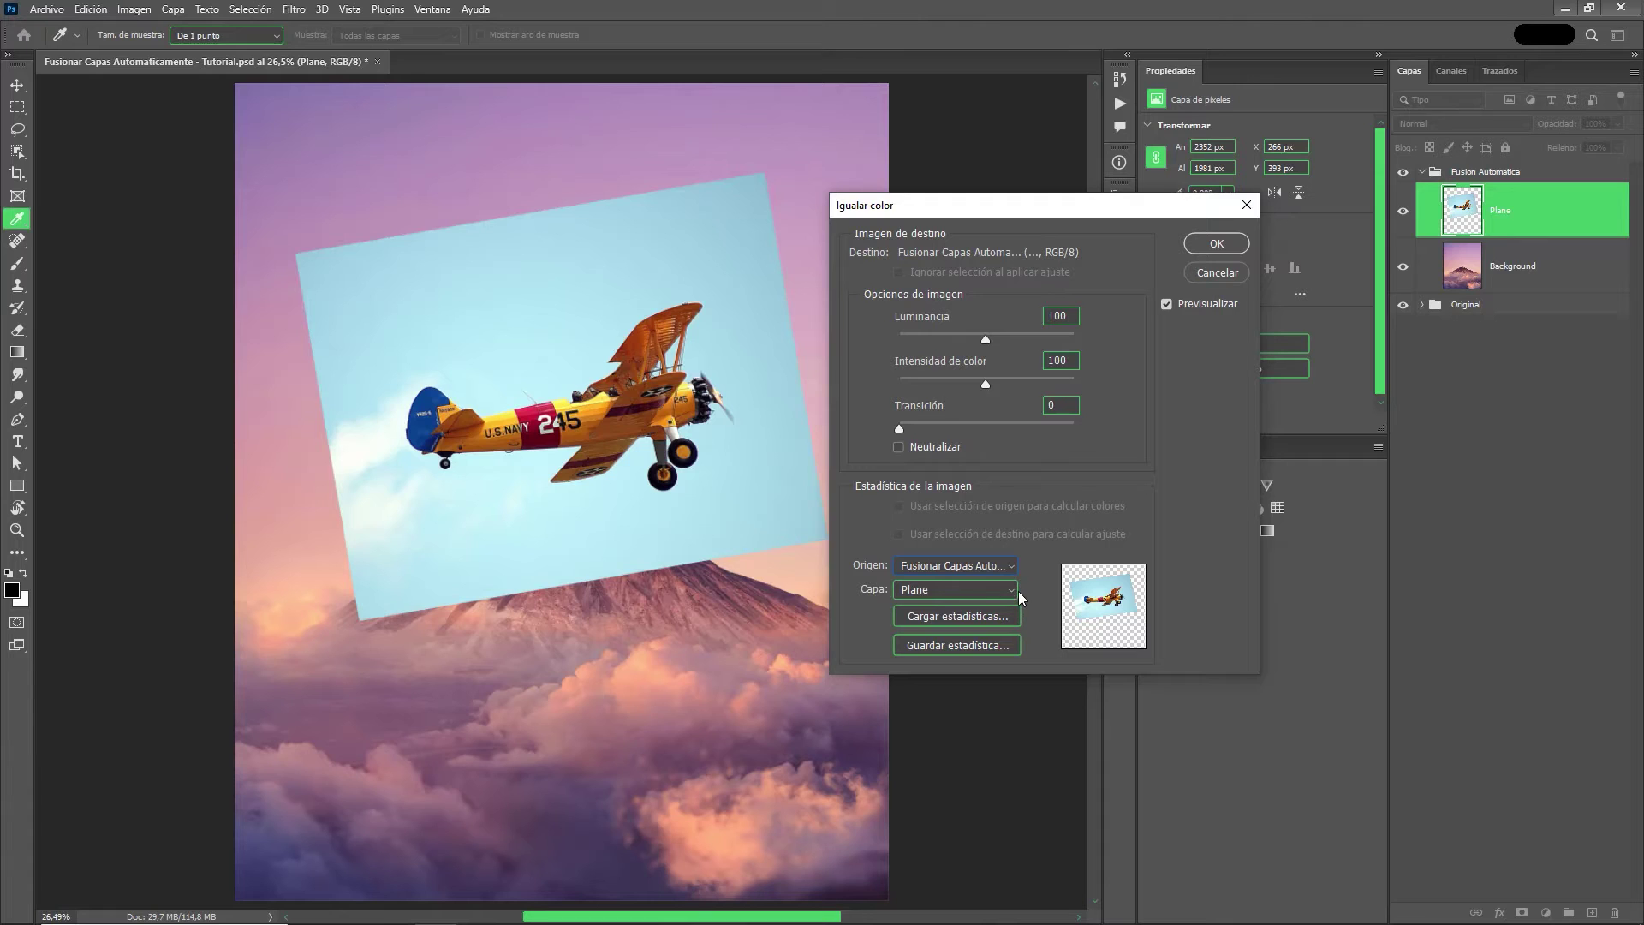
pyautogui.click(999, 591)
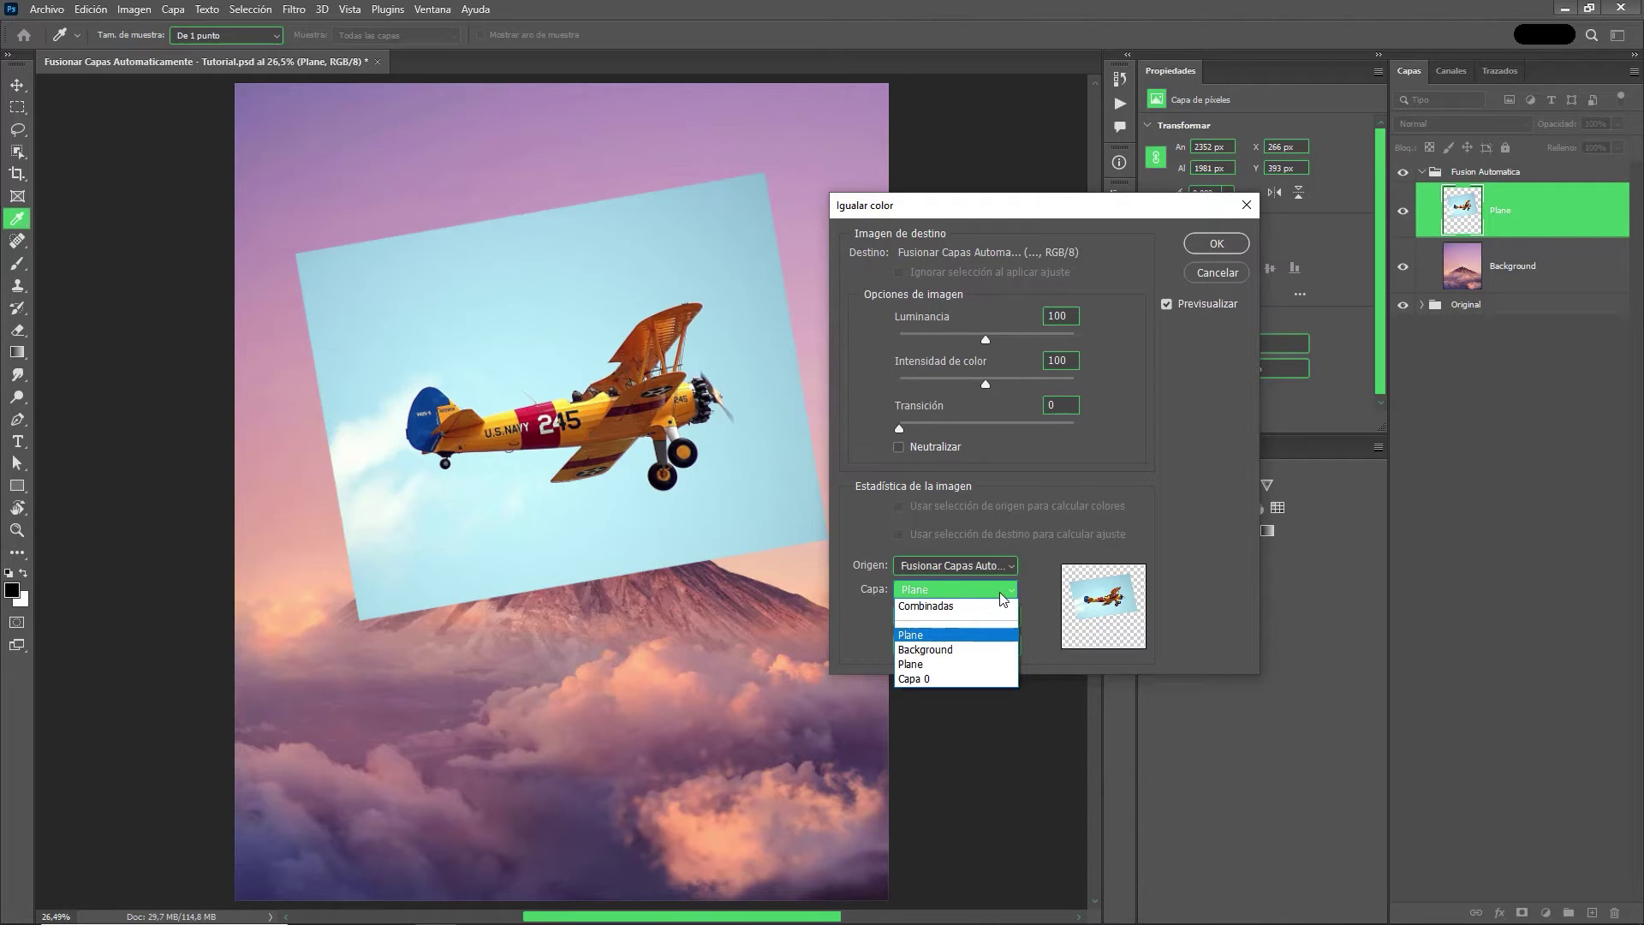
pyautogui.click(978, 651)
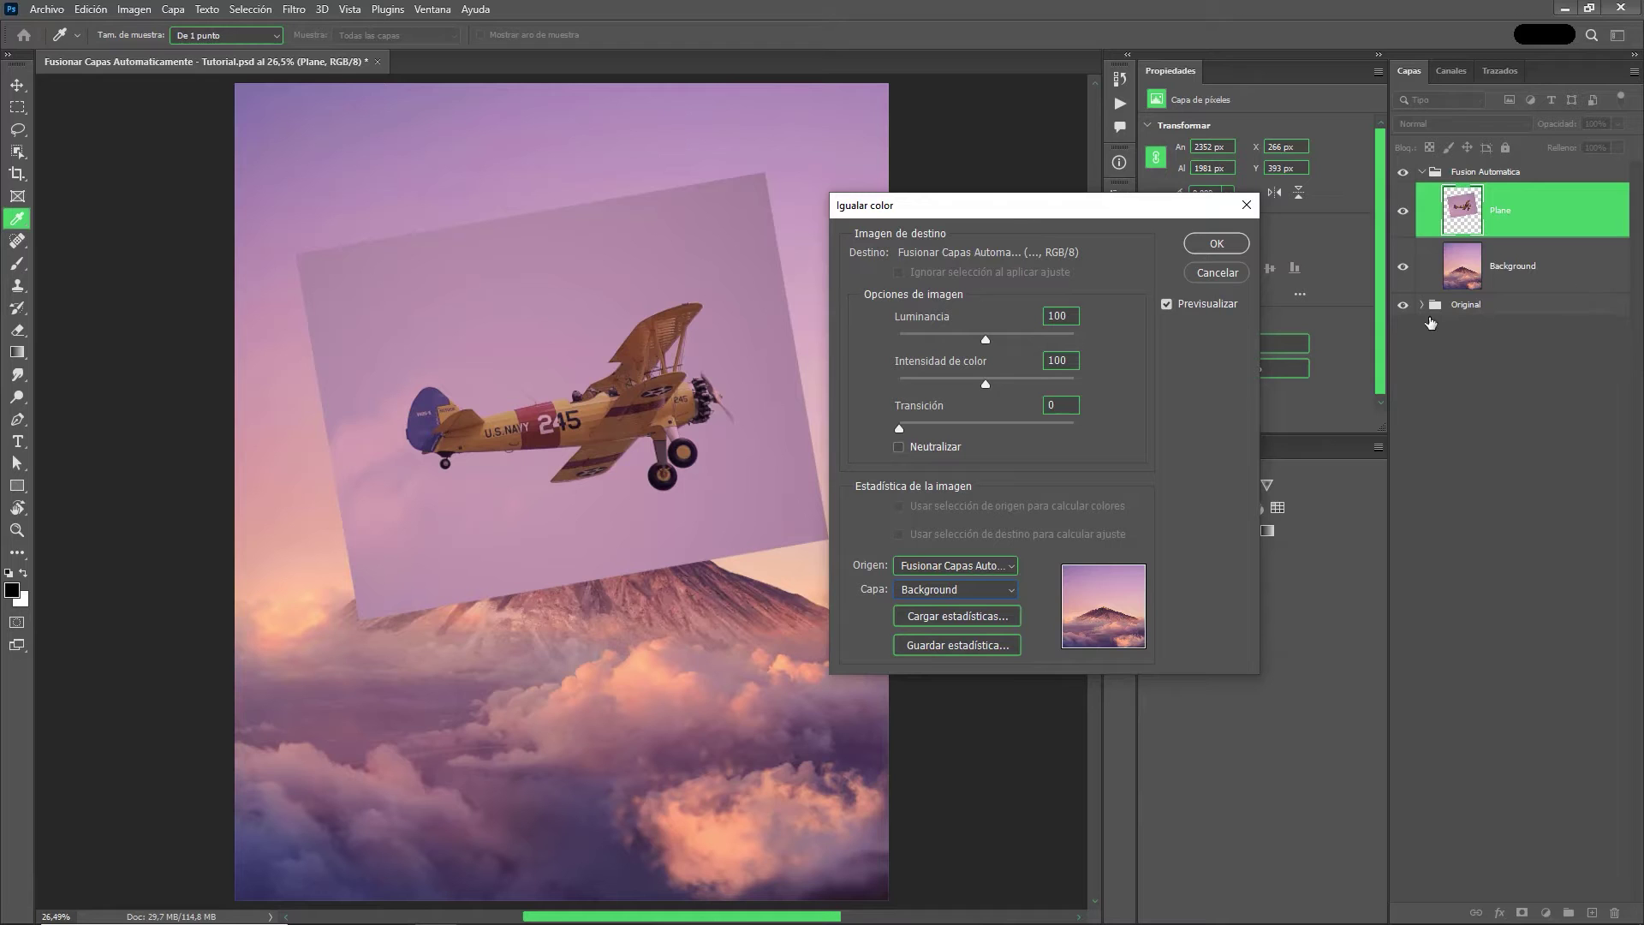
pyautogui.moveTo(986, 340); pyautogui.dragTo(1065, 340)
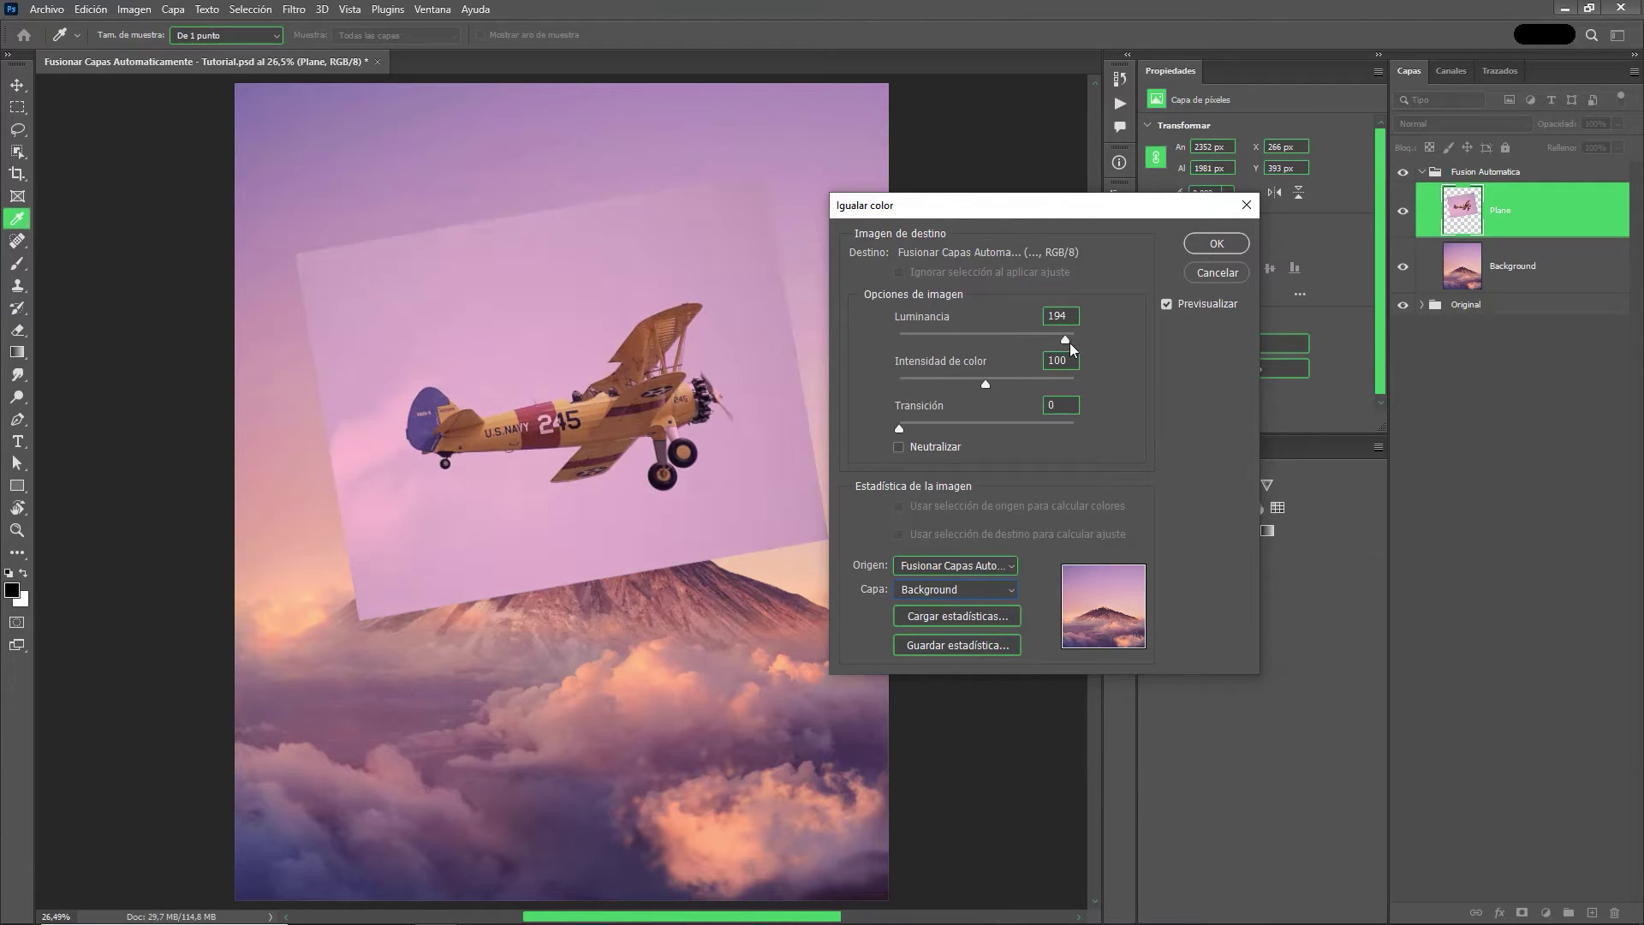
pyautogui.moveTo(986, 384); pyautogui.dragTo(1018, 386)
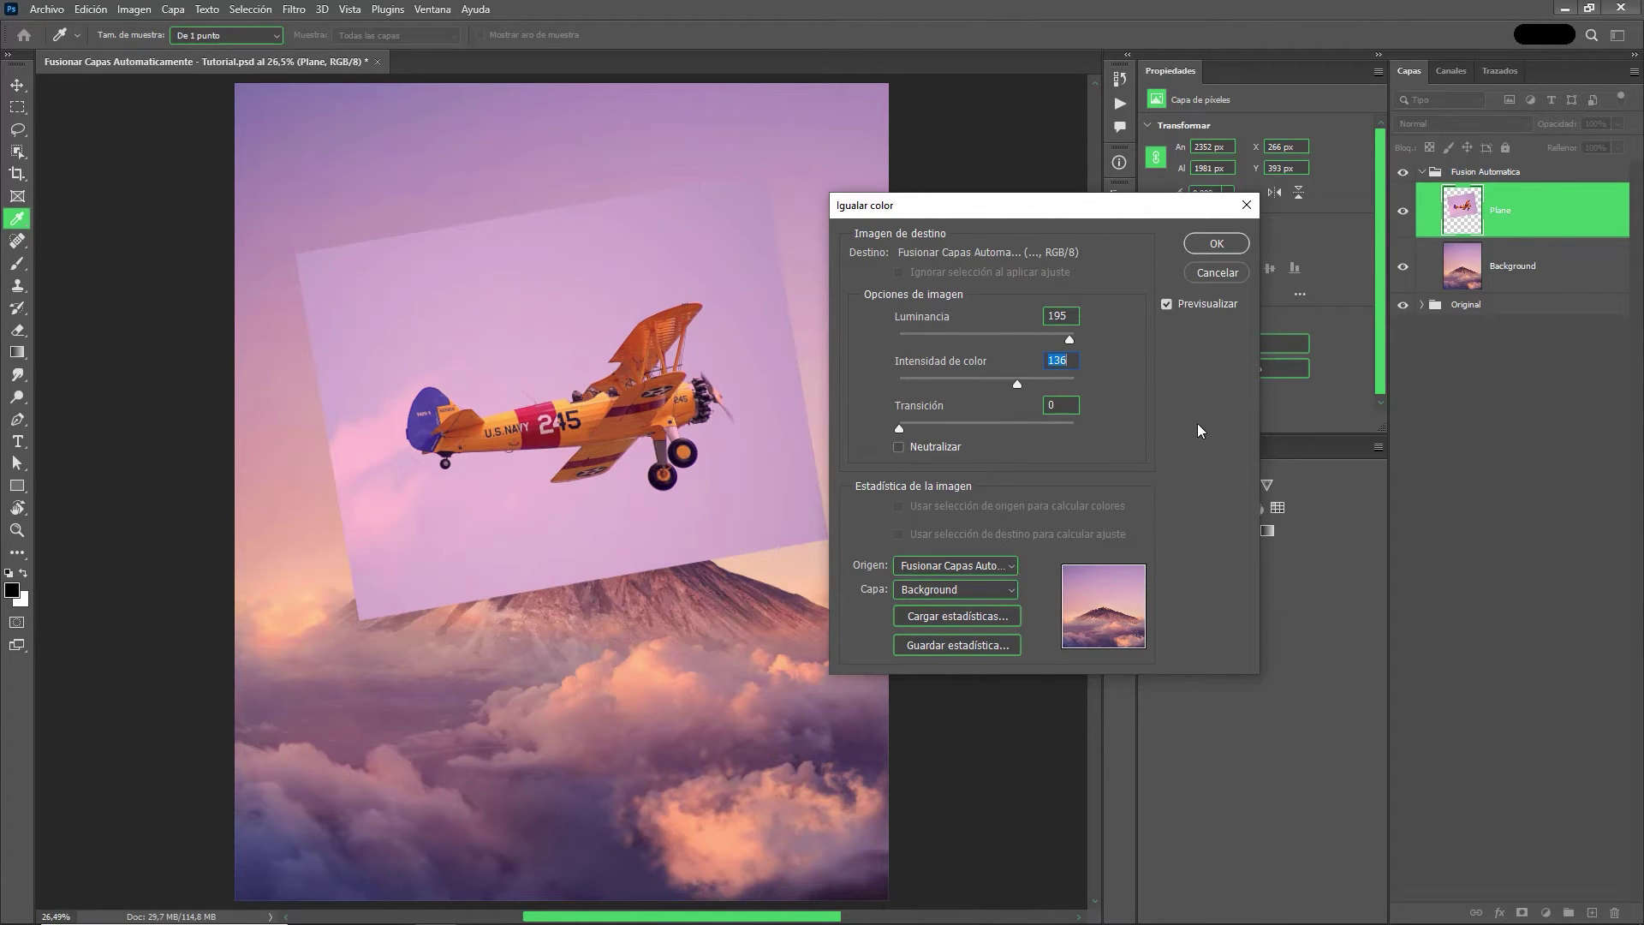
pyautogui.click(1225, 244)
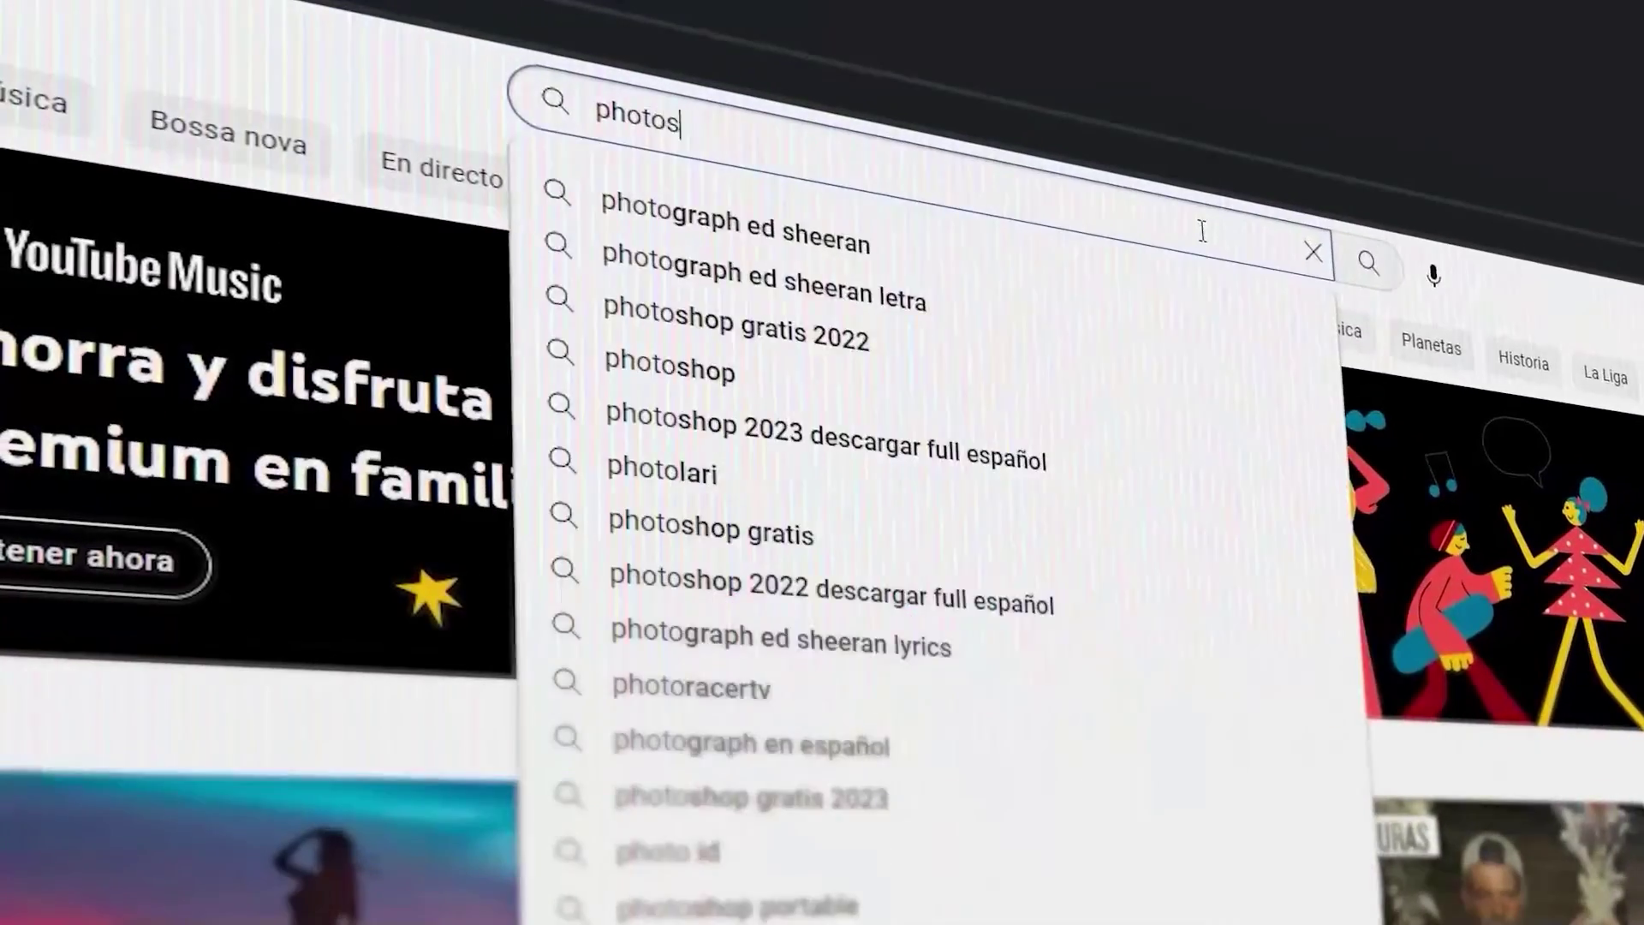
# Subscribe to Photoshop No Comment with all notifications on and like one of its videos.
pyautogui.write('hop no comment')
pyautogui.click(1020, 358)
pyautogui.click(1083, 346)
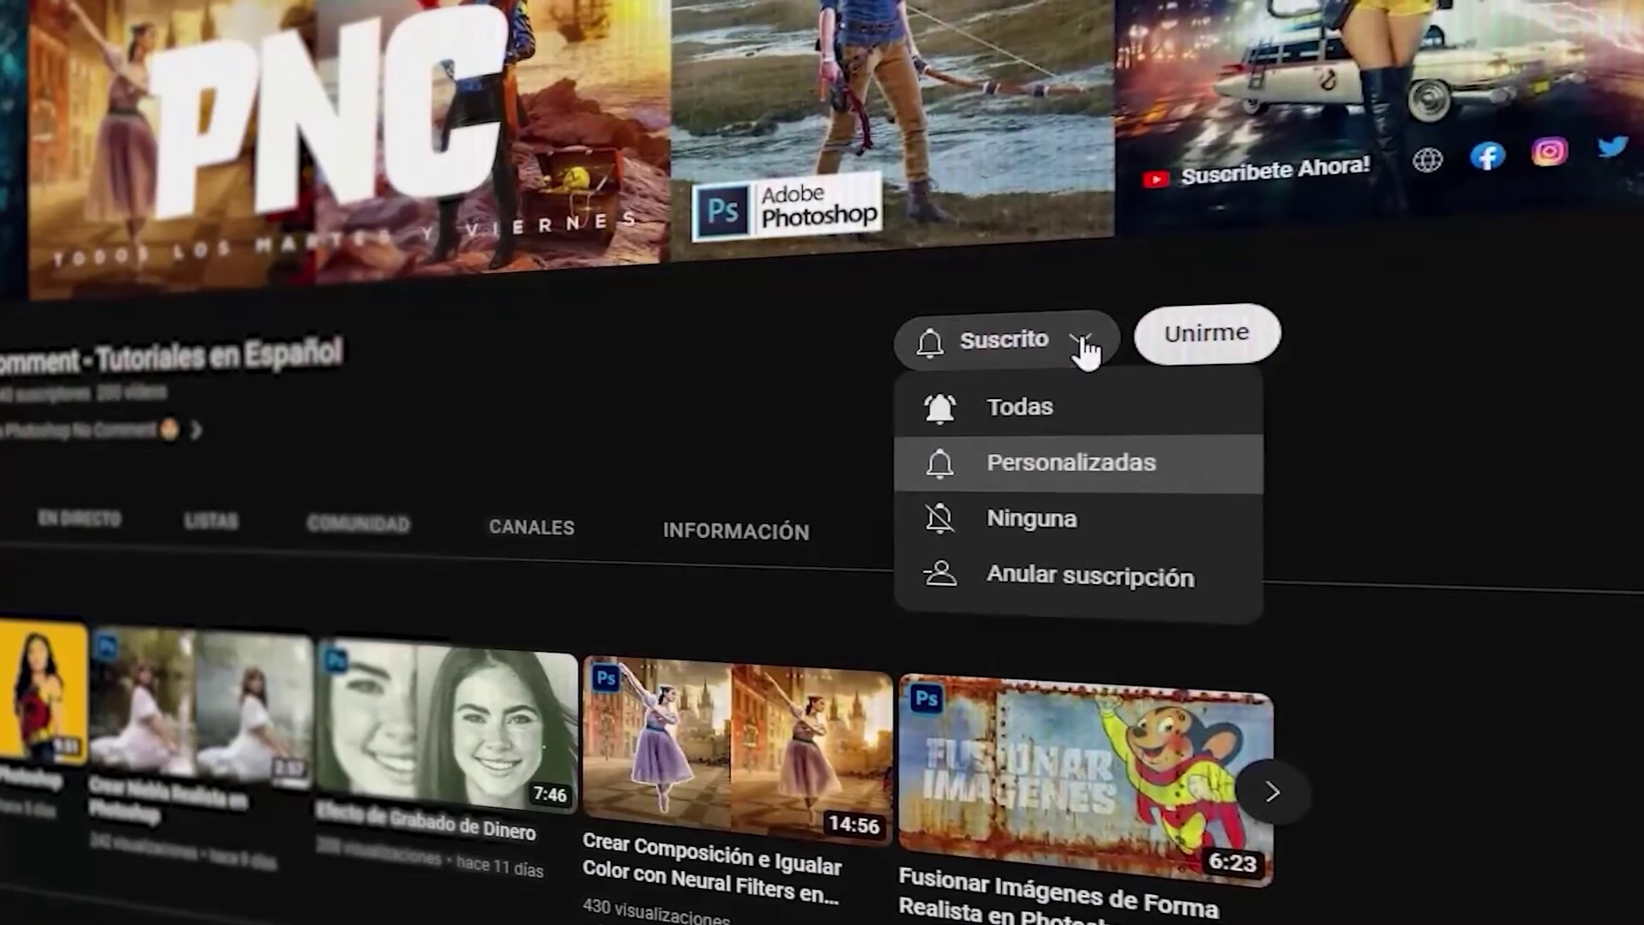
pyautogui.click(1116, 413)
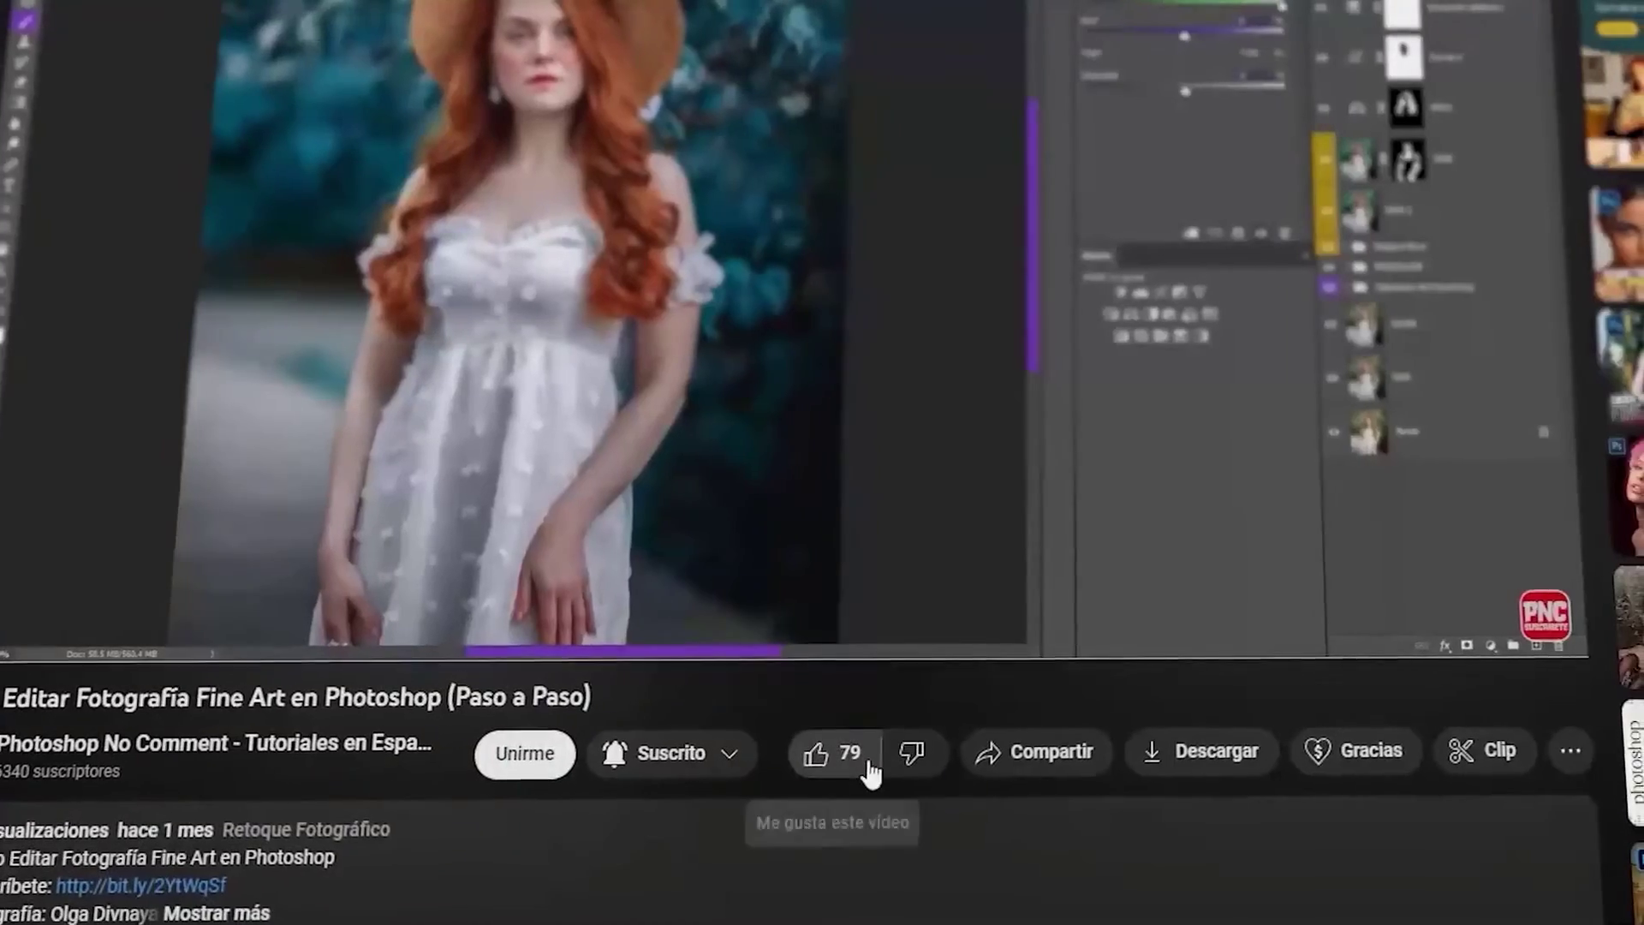
pyautogui.click(843, 768)
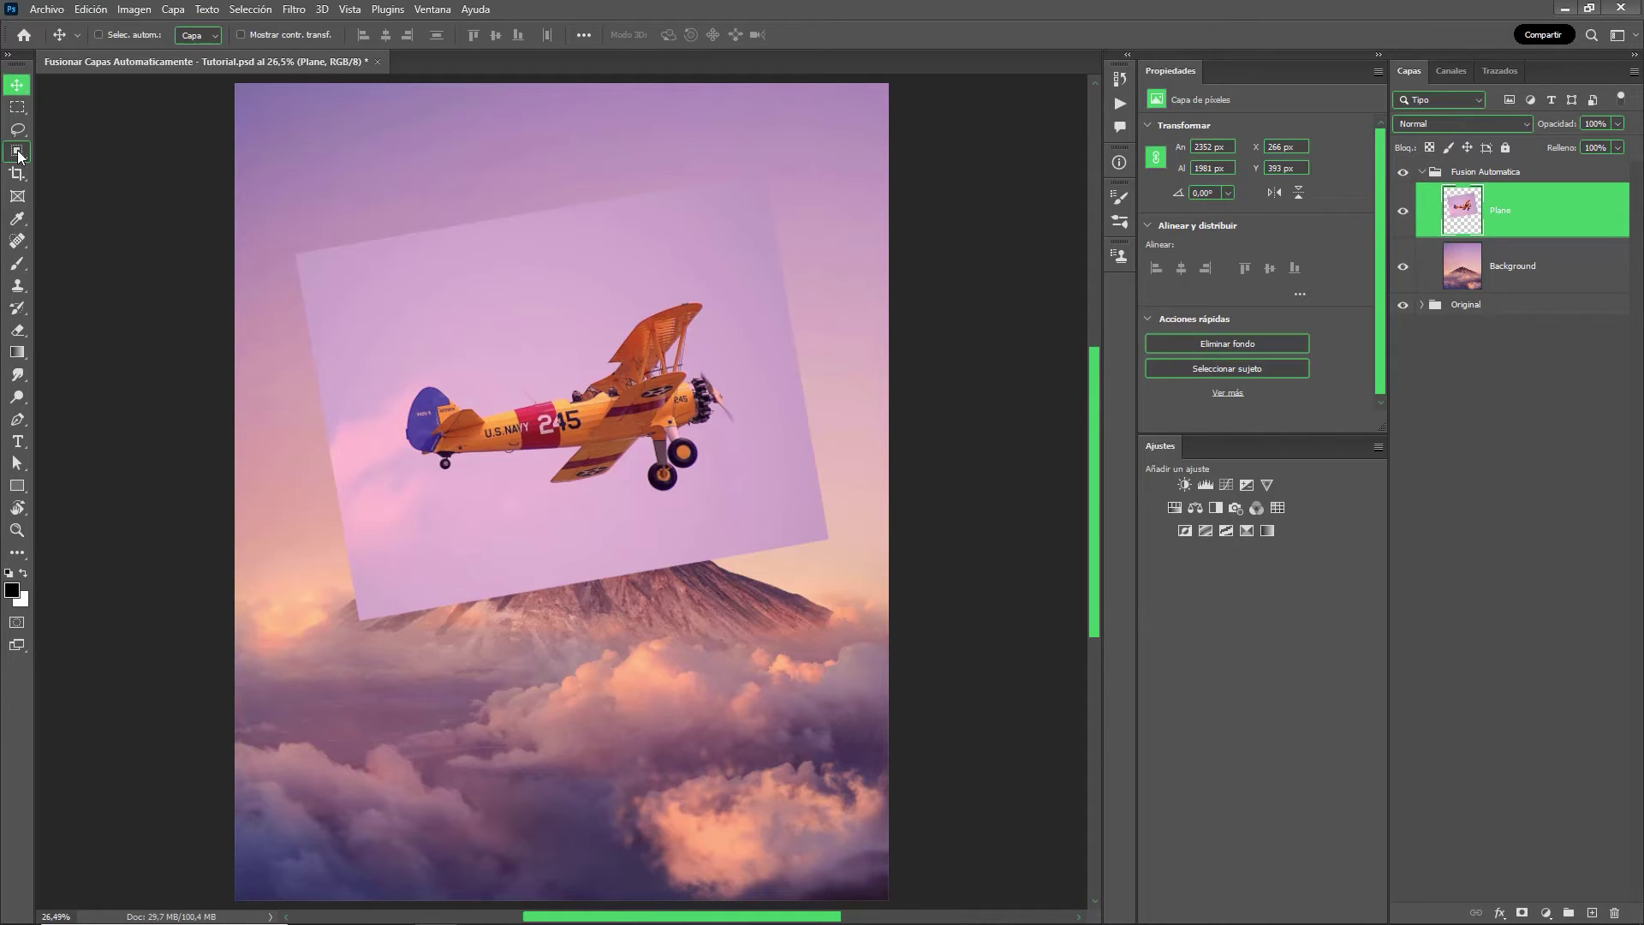
# Select the plane, then switch to the Move tool and add Background to the Plane selection.
pyautogui.click(18, 154)
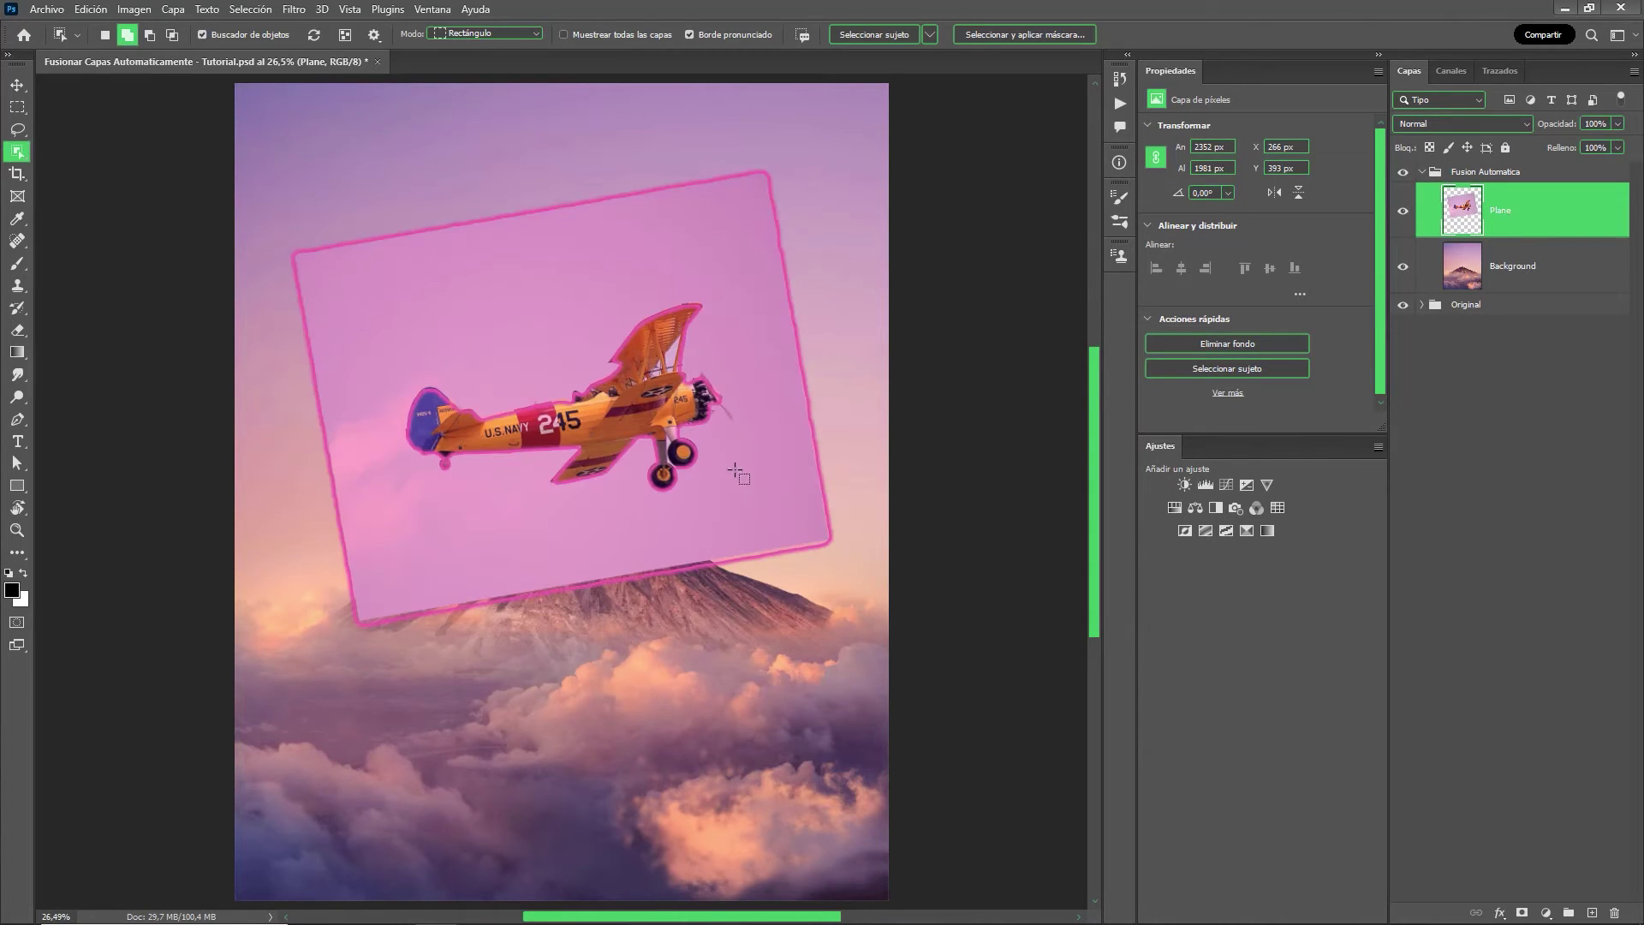
pyautogui.click(681, 467)
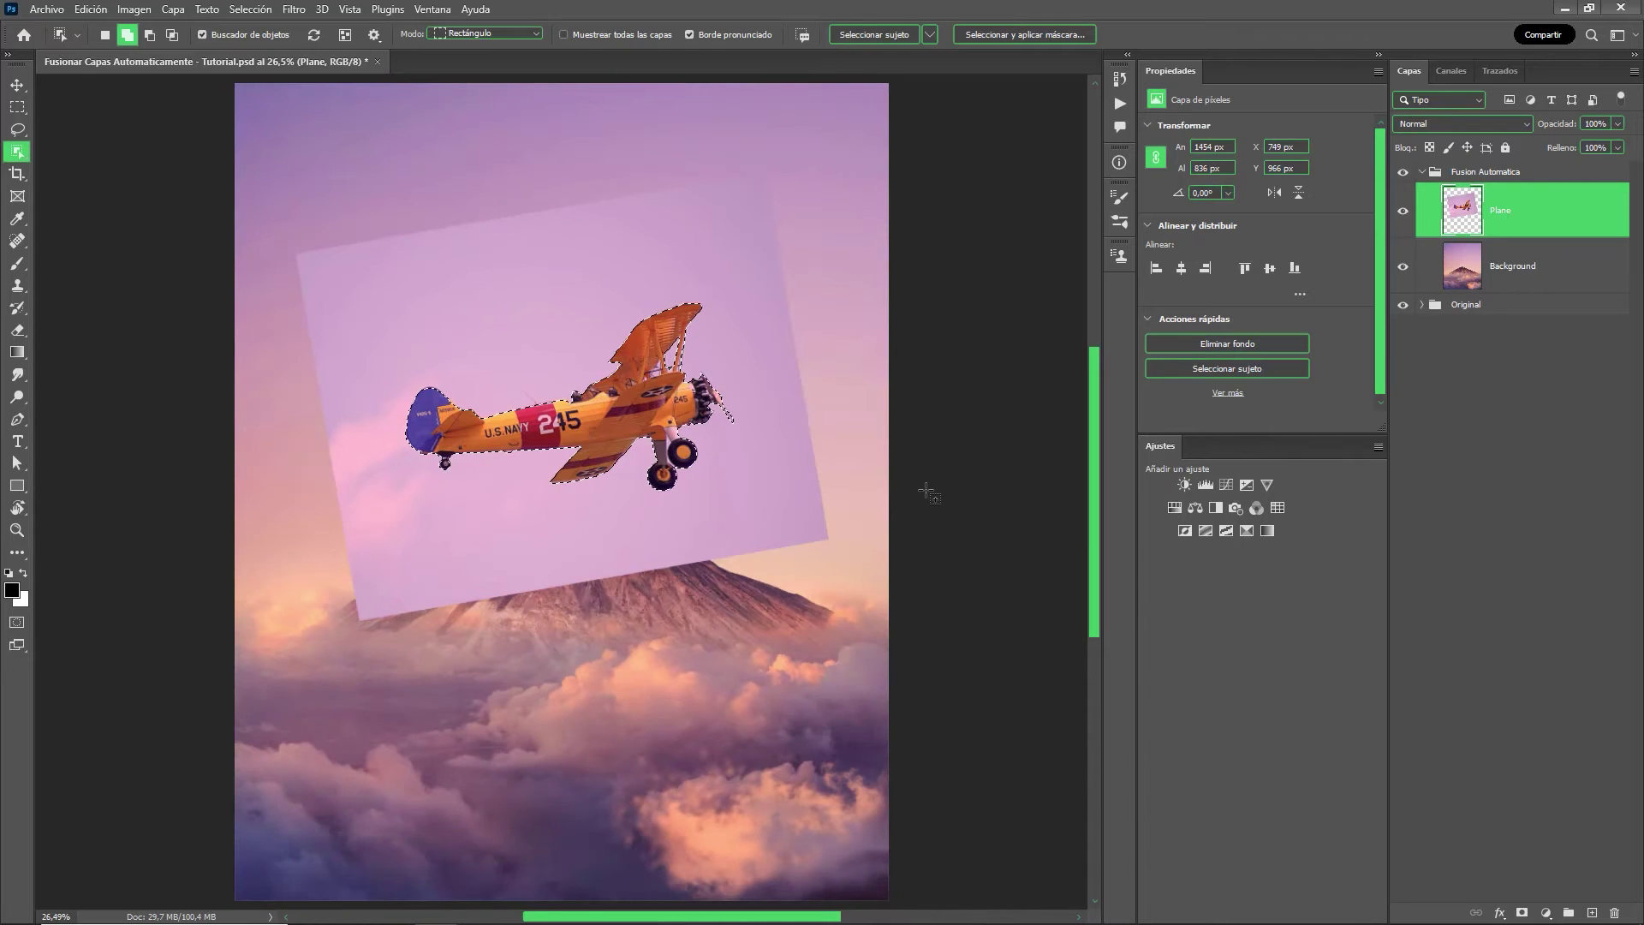
pyautogui.press('v')
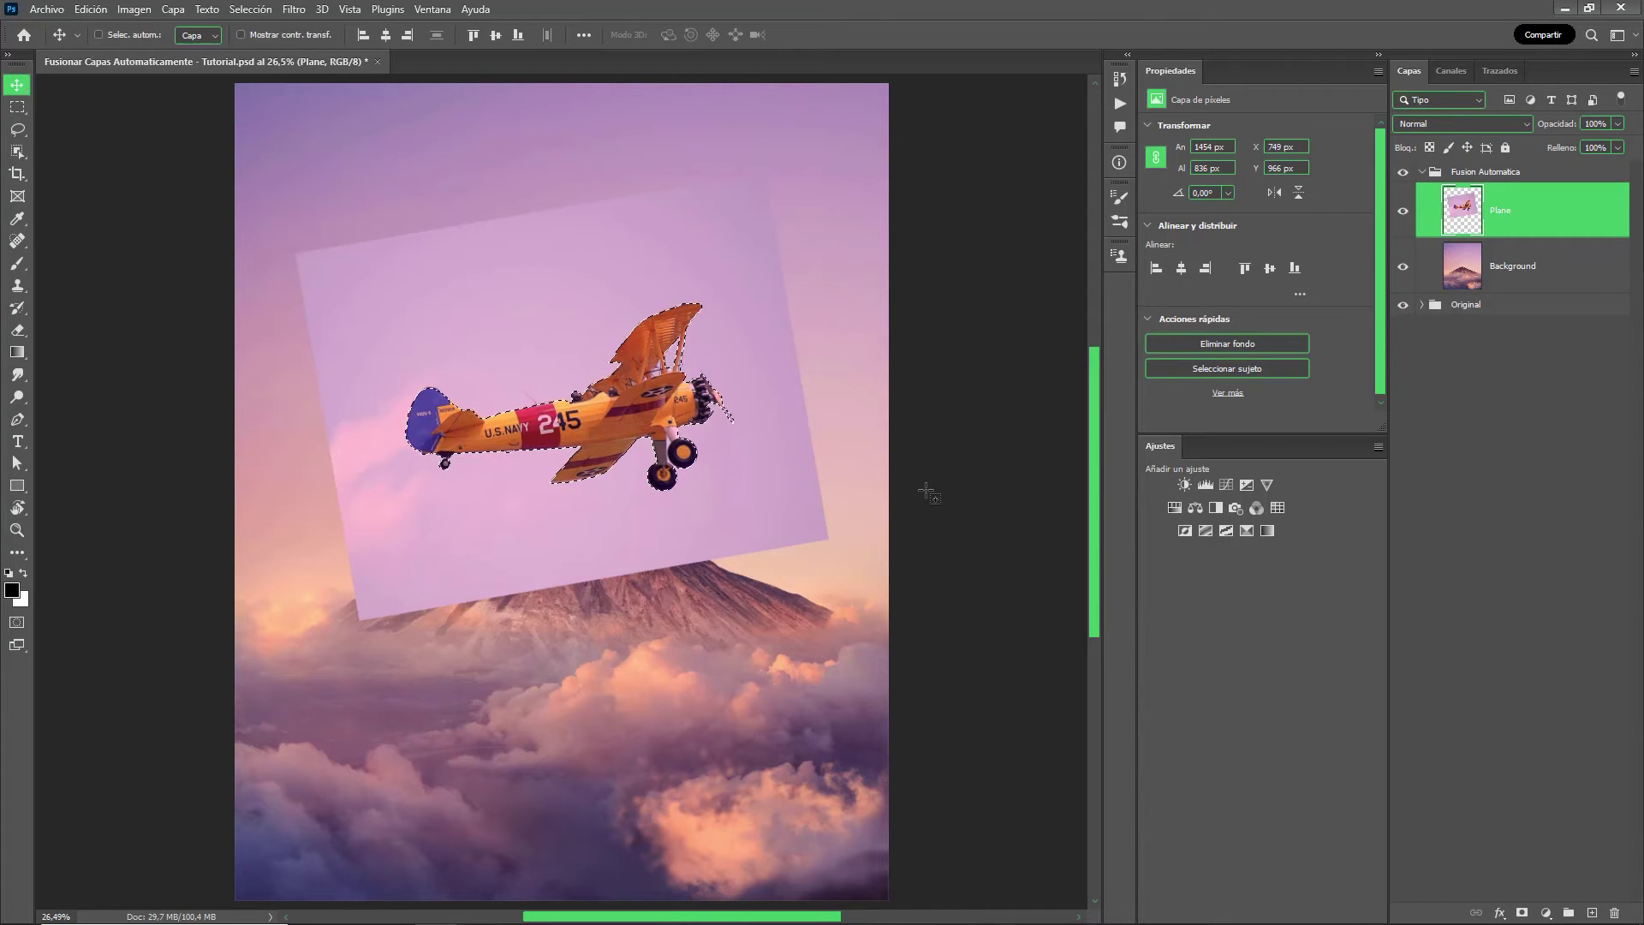
pyautogui.keyDown('shift'); pyautogui.click(1576, 271); pyautogui.keyUp('shift')
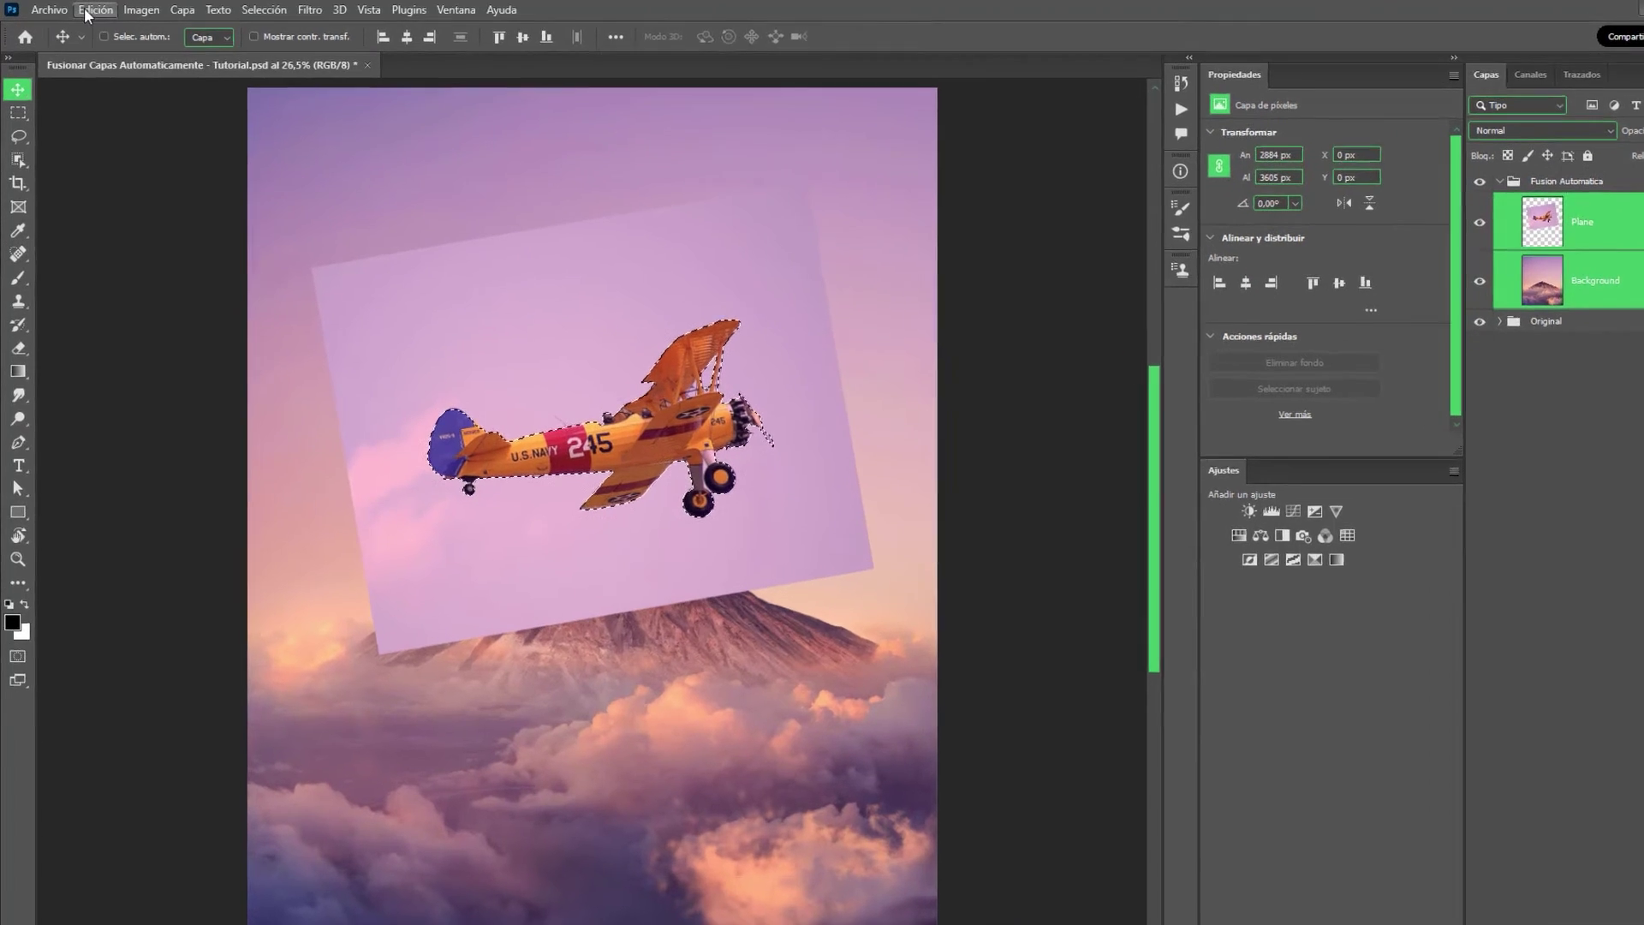
# Auto-blend Plane and Background using Stack Images into a Plane (combinado) layer.
pyautogui.click(83, 10)
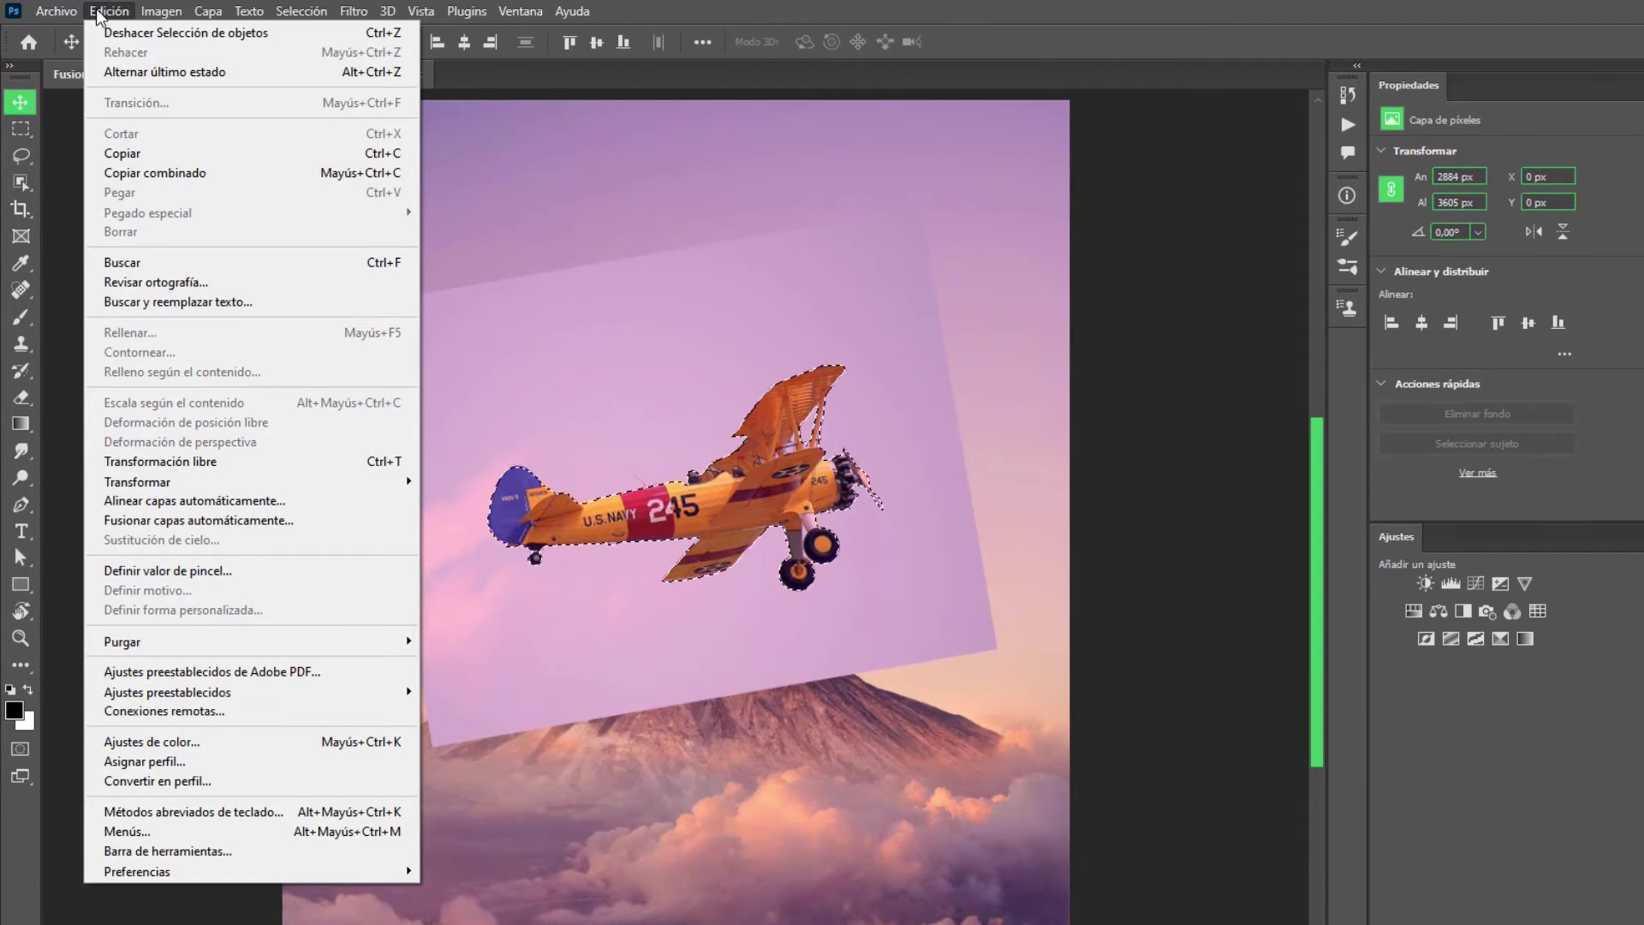
pyautogui.click(324, 531)
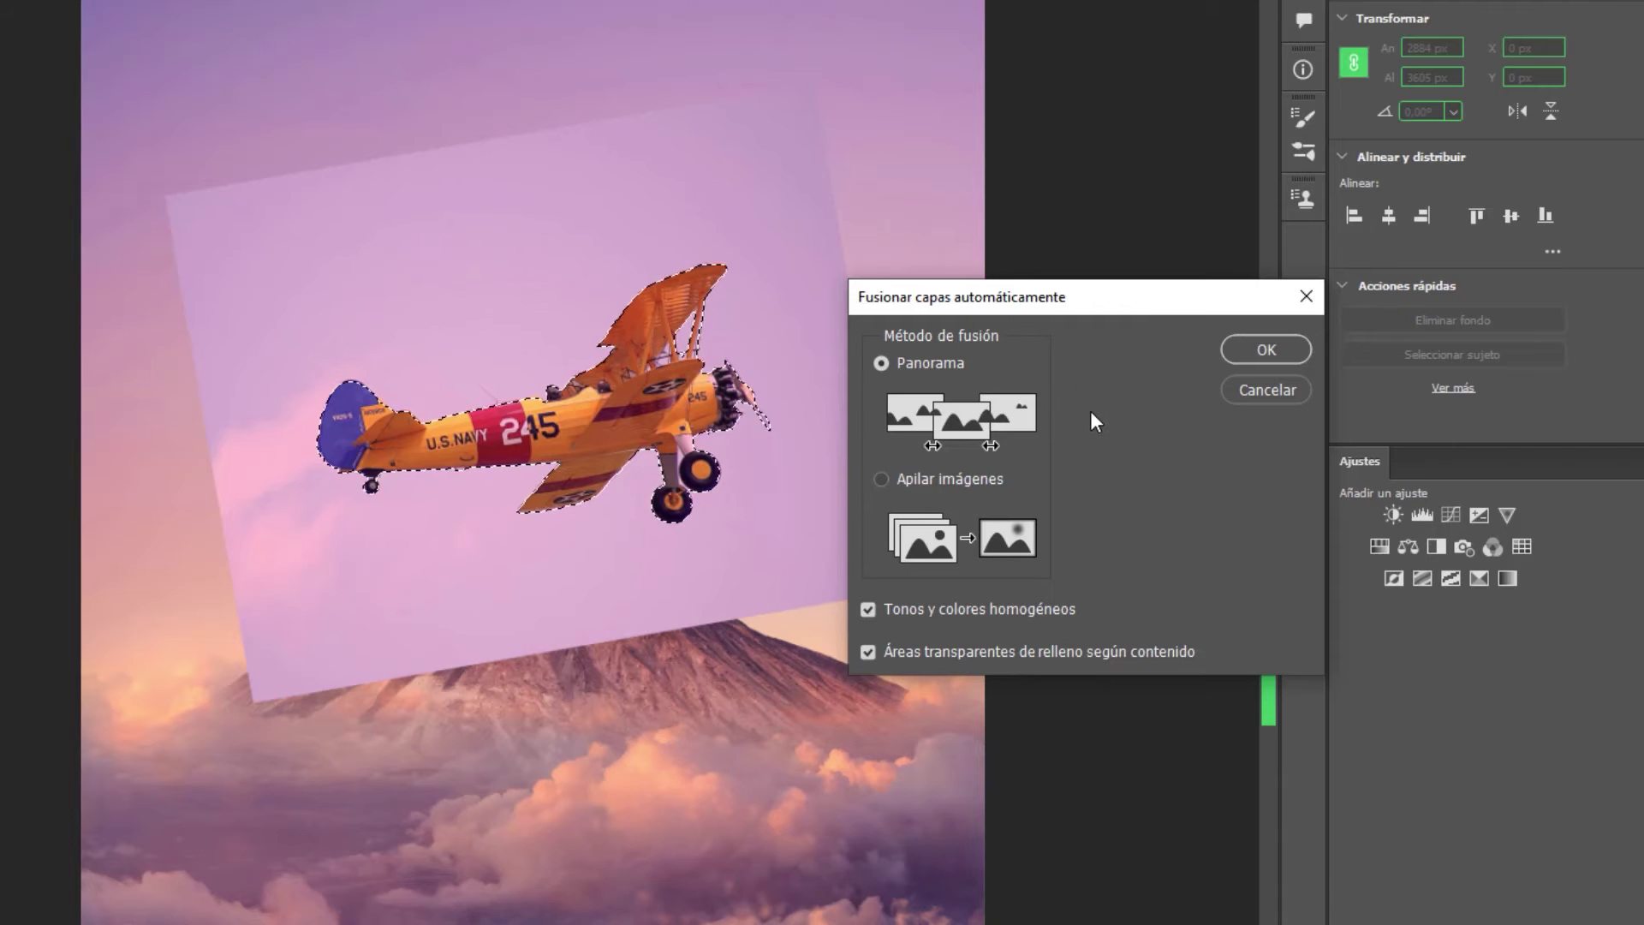
pyautogui.click(880, 481)
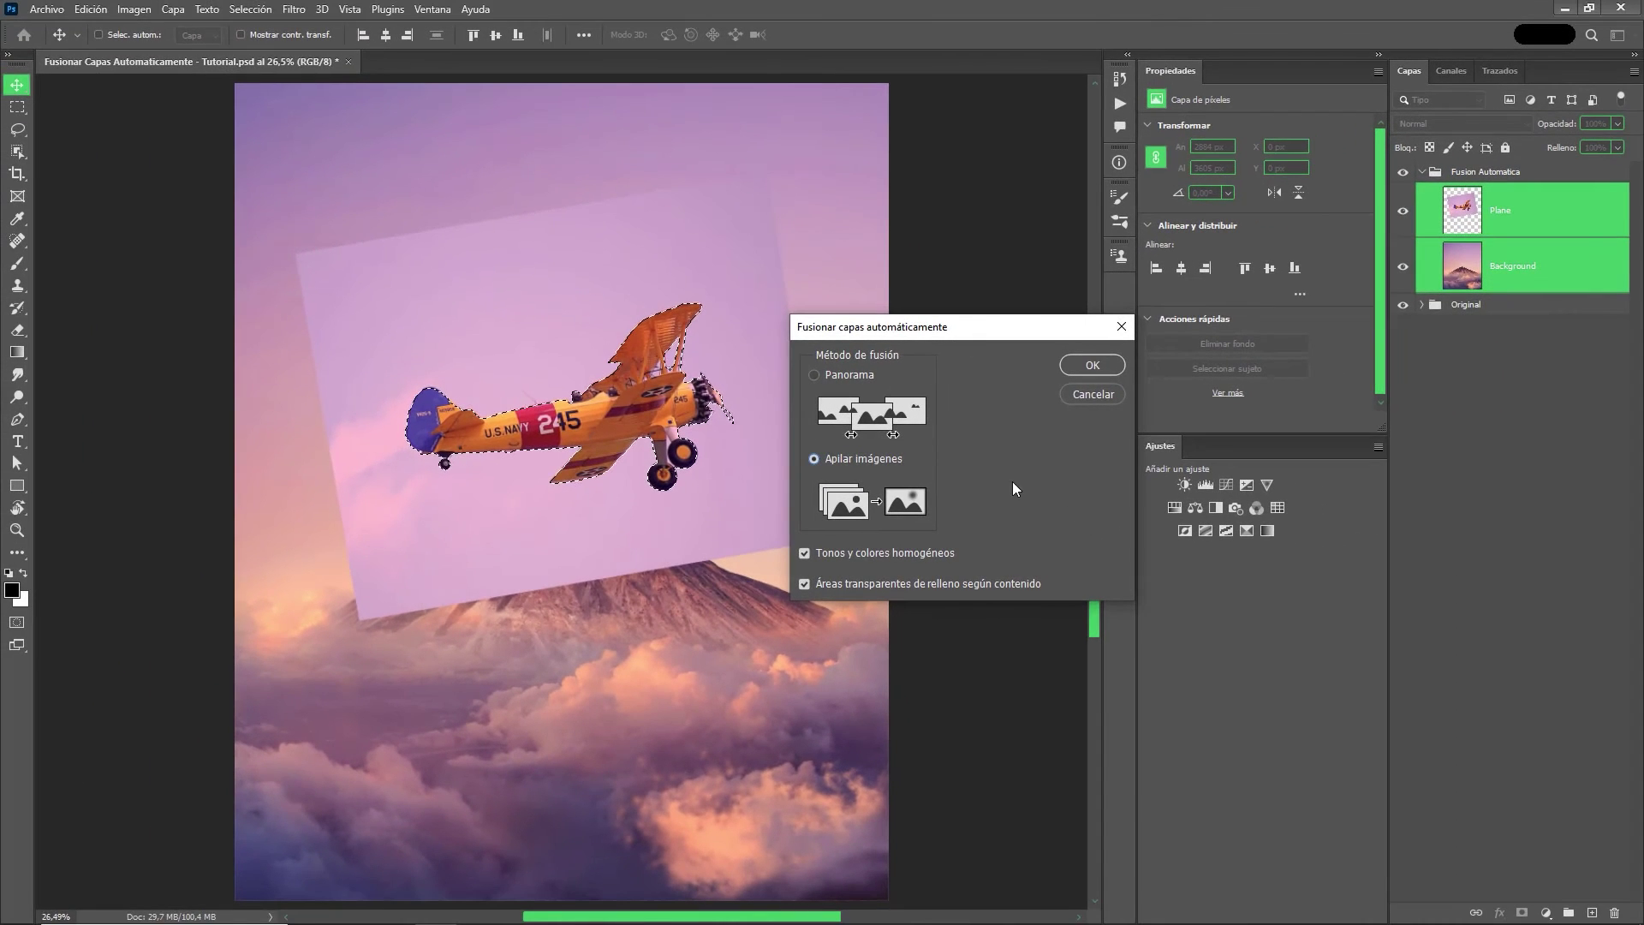
pyautogui.click(1091, 364)
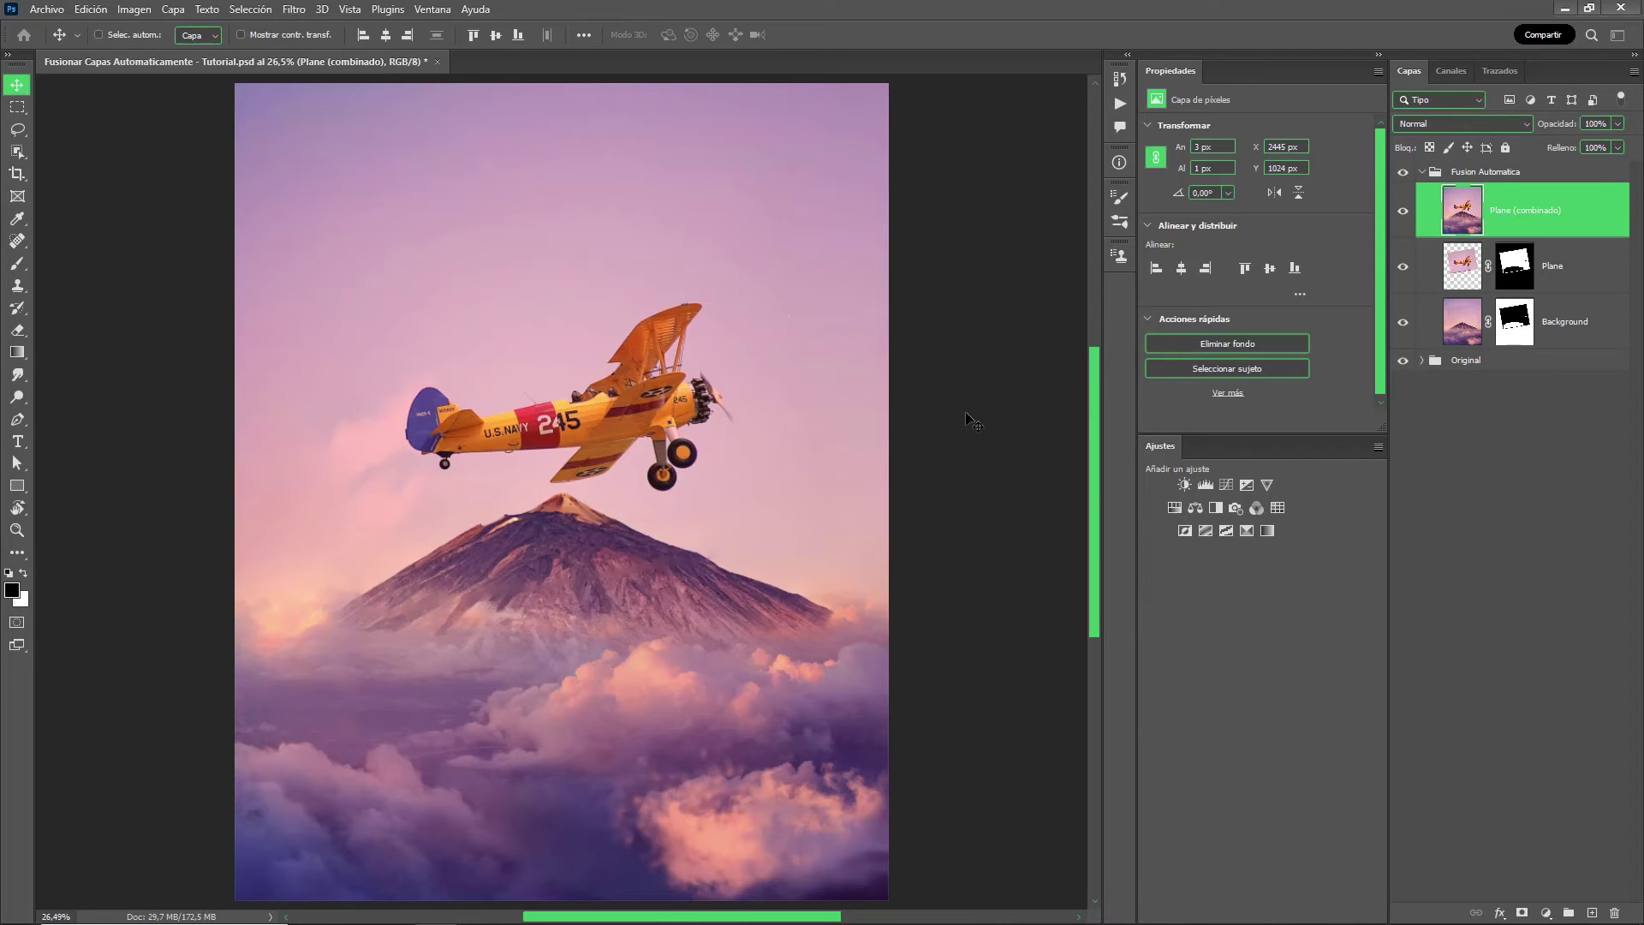
# Place the Birds (1) image and flip it horizontally.
pyautogui.click(50, 10)
pyautogui.click(111, 364)
pyautogui.doubleClick(160, 144)
pyautogui.moveTo(598, 548); pyautogui.dragTo(498, 522)
pyautogui.rightClick(560, 350)
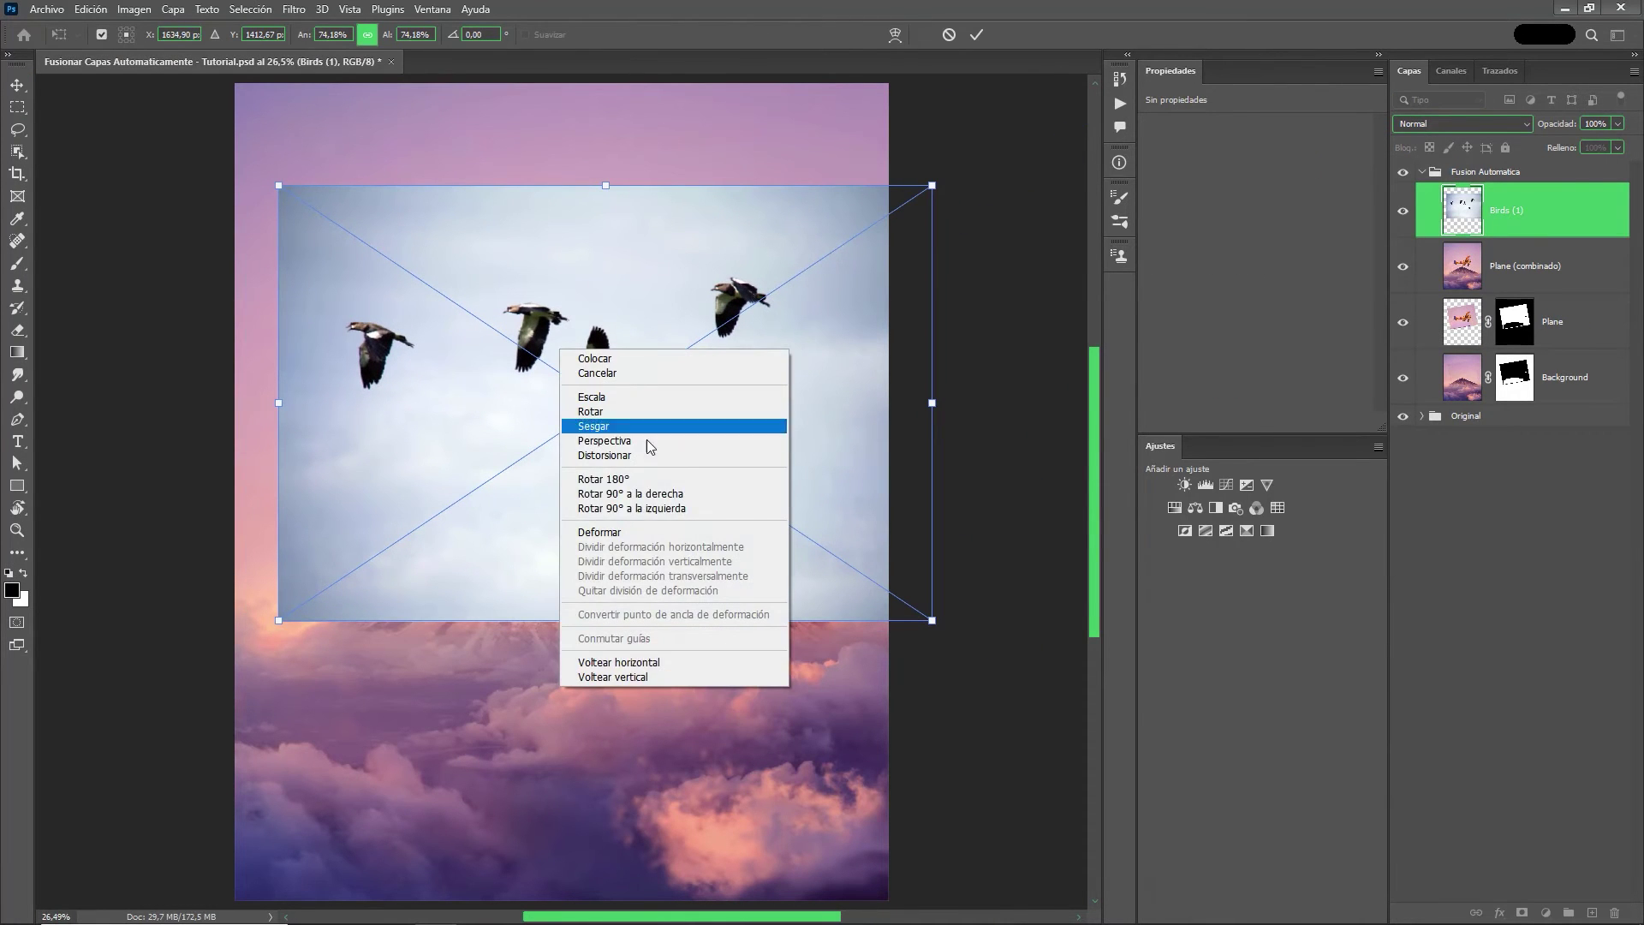
pyautogui.click(683, 663)
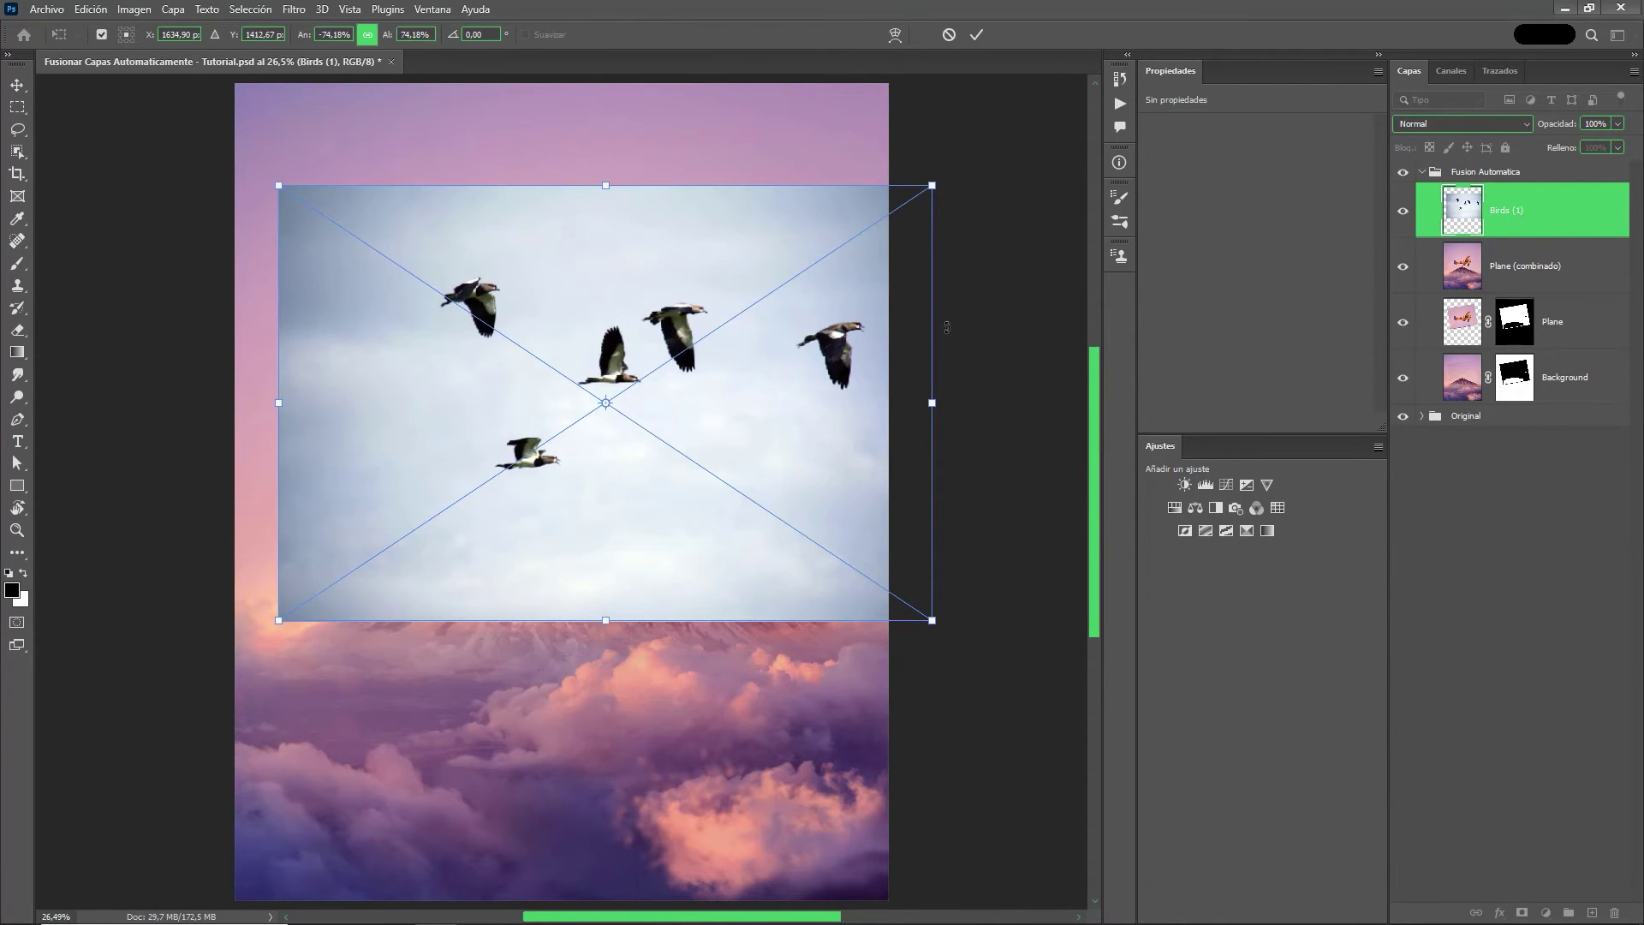
# Shrink the birds, position them left of the plane at 100% opacity, and rasterize the layer.
pyautogui.moveTo(932, 402); pyautogui.dragTo(617, 402)
pyautogui.moveTo(1617, 123); pyautogui.dragTo(1577, 150)
pyautogui.moveTo(611, 411); pyautogui.dragTo(504, 368)
pyautogui.press('Return')
pyautogui.moveTo(1617, 123); pyautogui.dragTo(1637, 151)
pyautogui.rightClick(1507, 215)
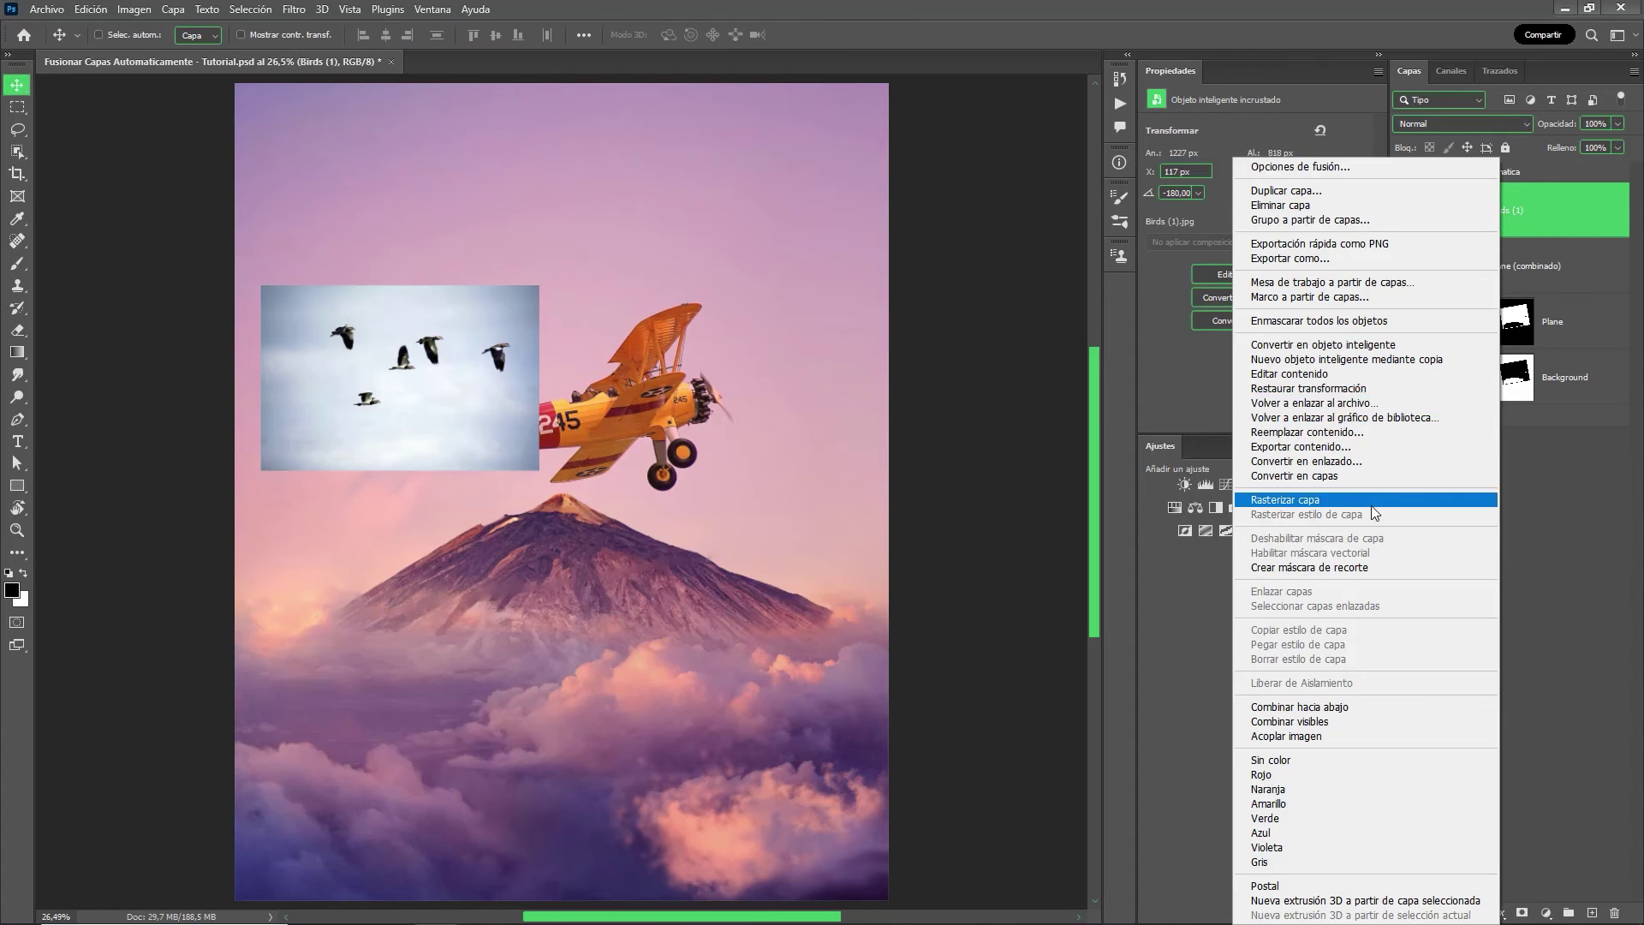
pyautogui.click(1370, 500)
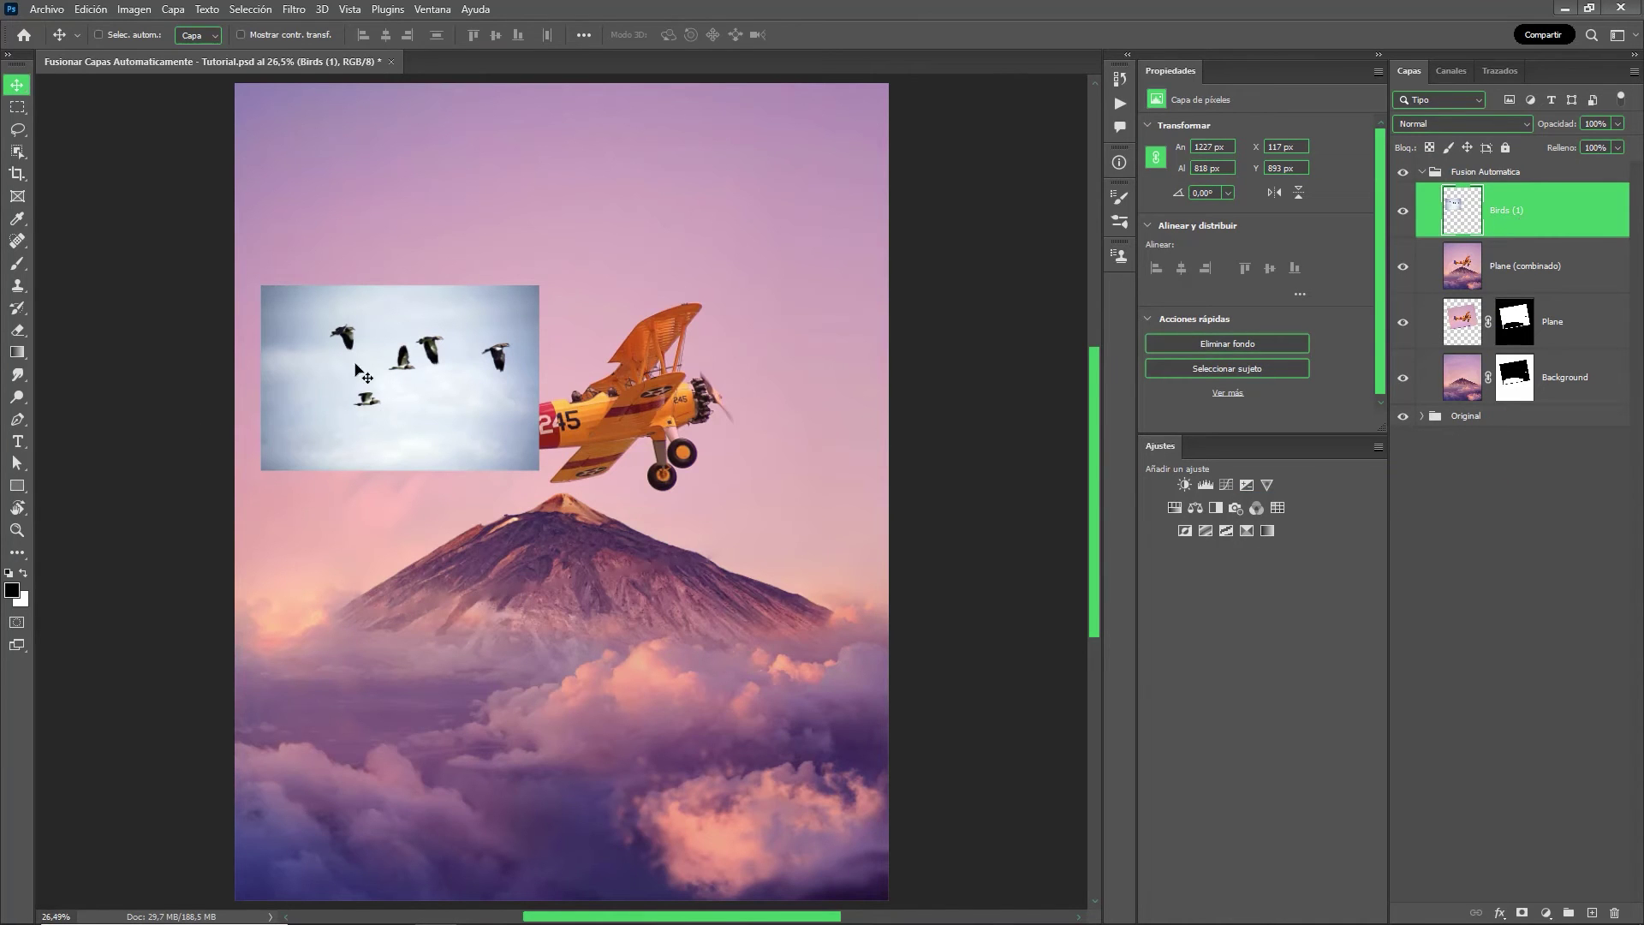
pyautogui.click(18, 152)
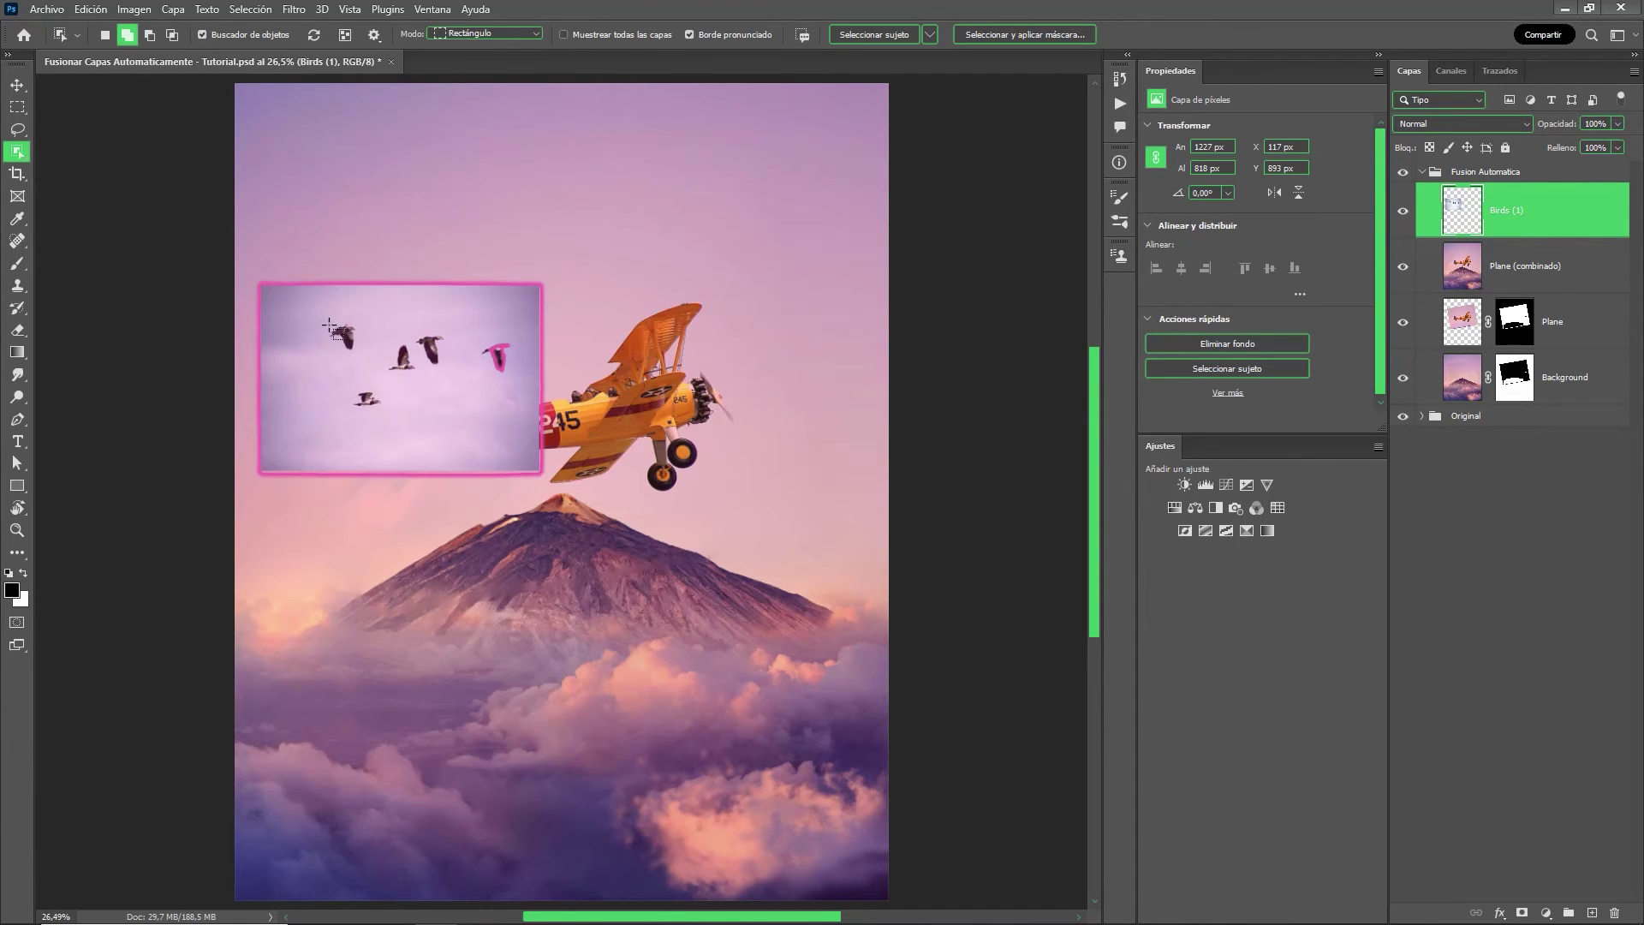
# Select the birds with Object Selection and expand the selection by 20 px.
pyautogui.moveTo(304, 314); pyautogui.dragTo(515, 426)
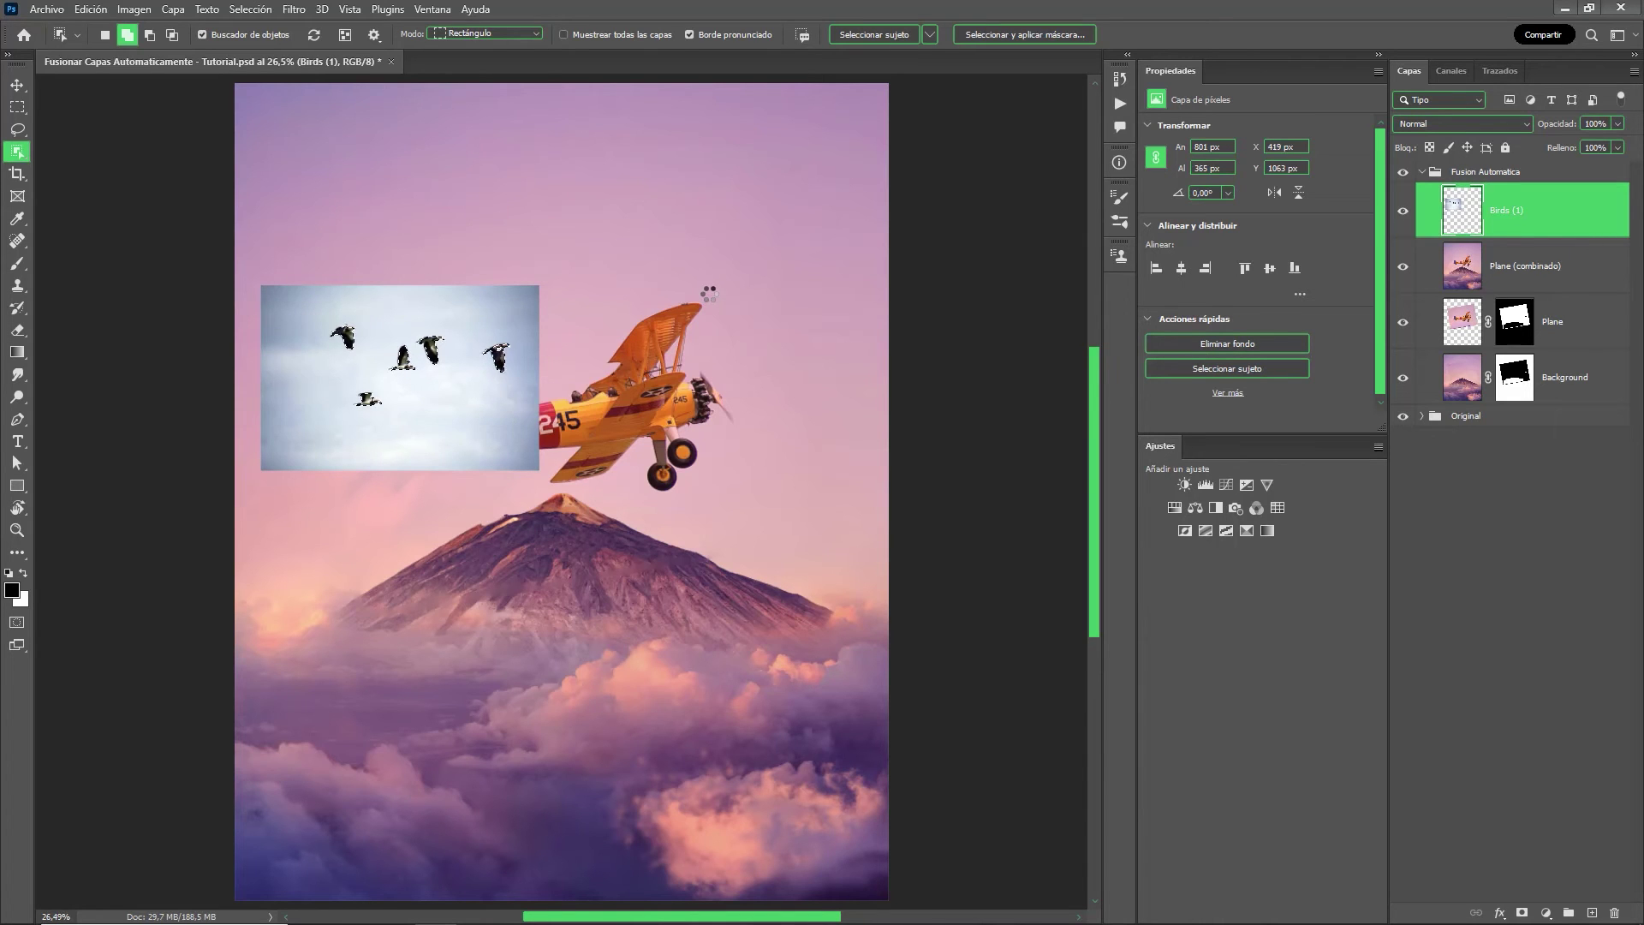
pyautogui.press('v')
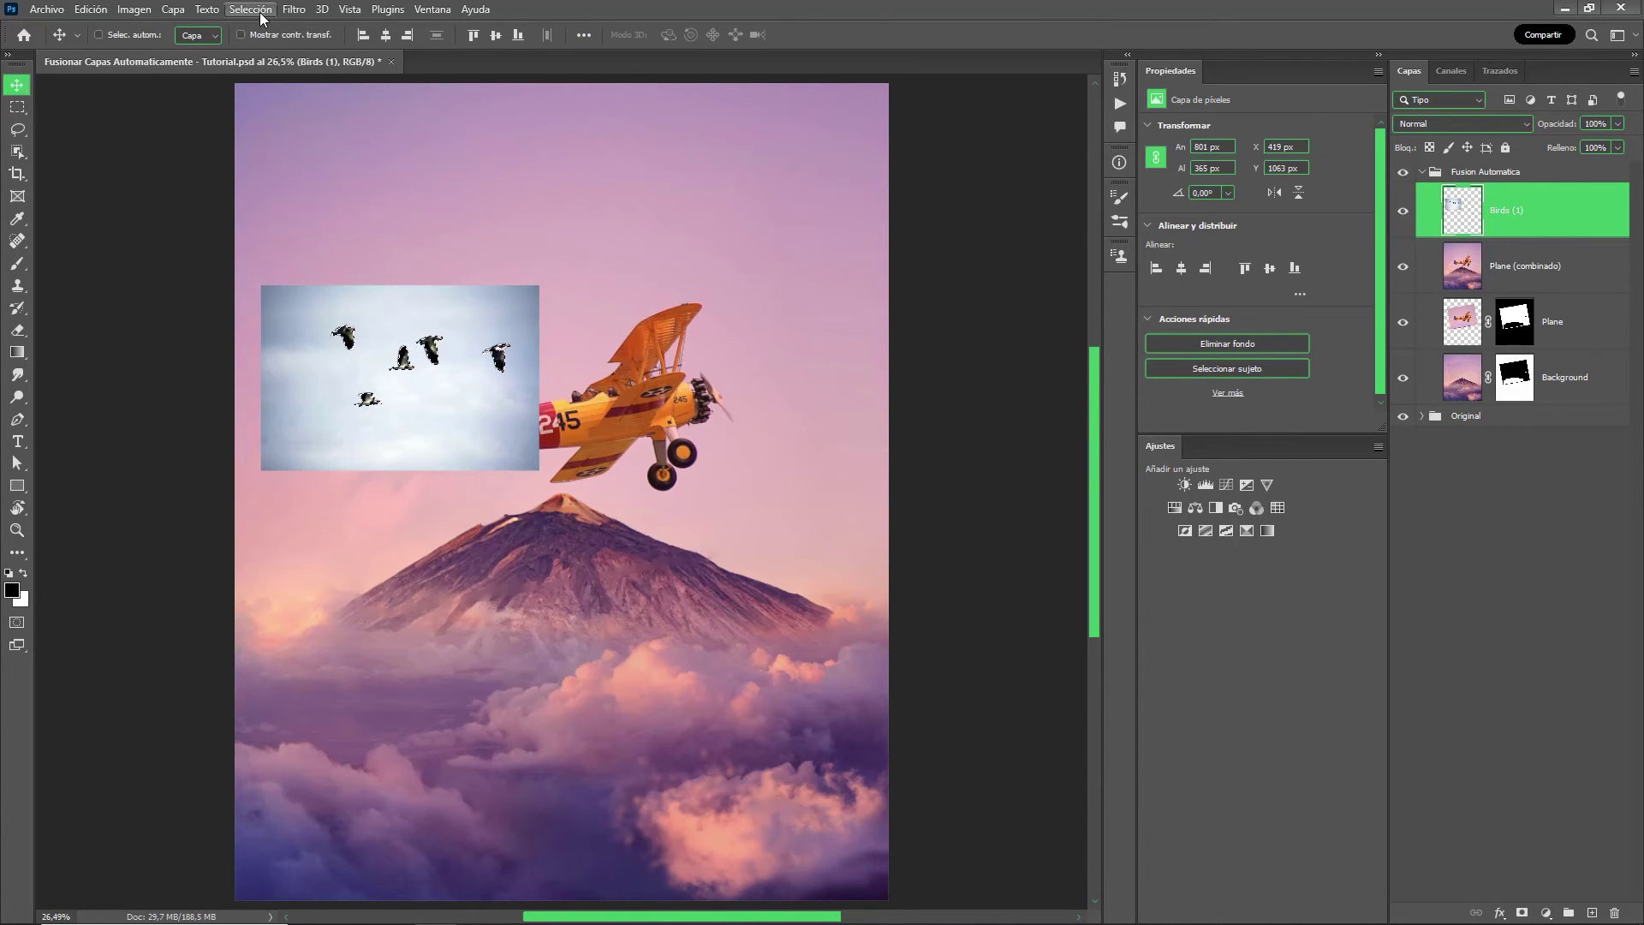
pyautogui.click(257, 10)
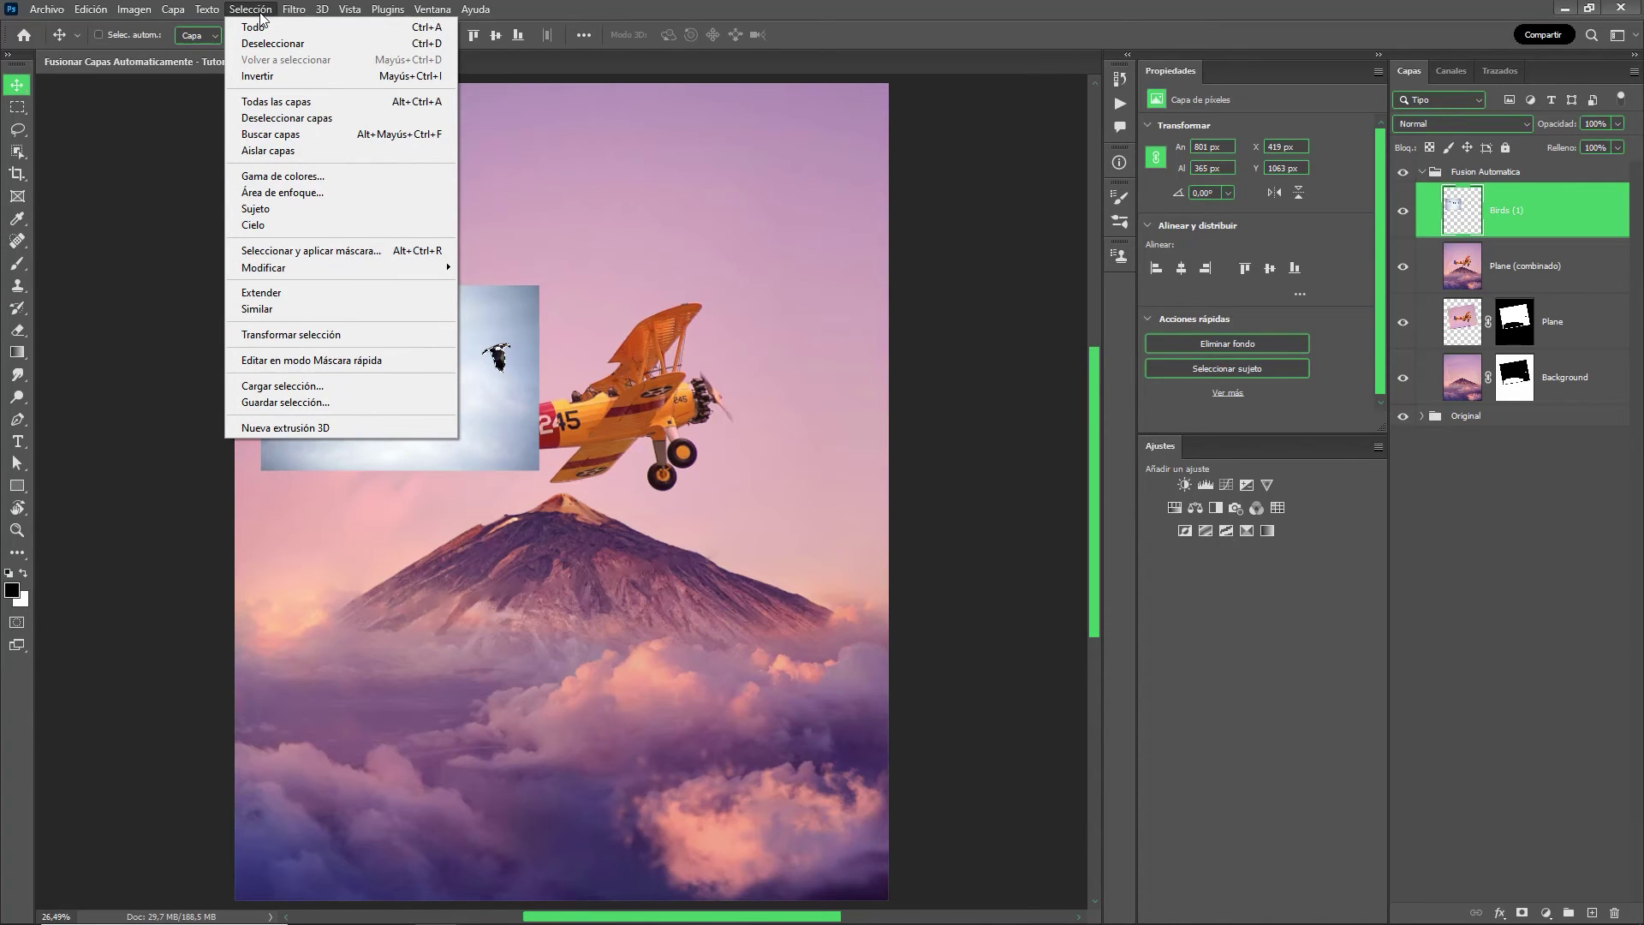
pyautogui.moveTo(334, 267)
pyautogui.click(525, 300)
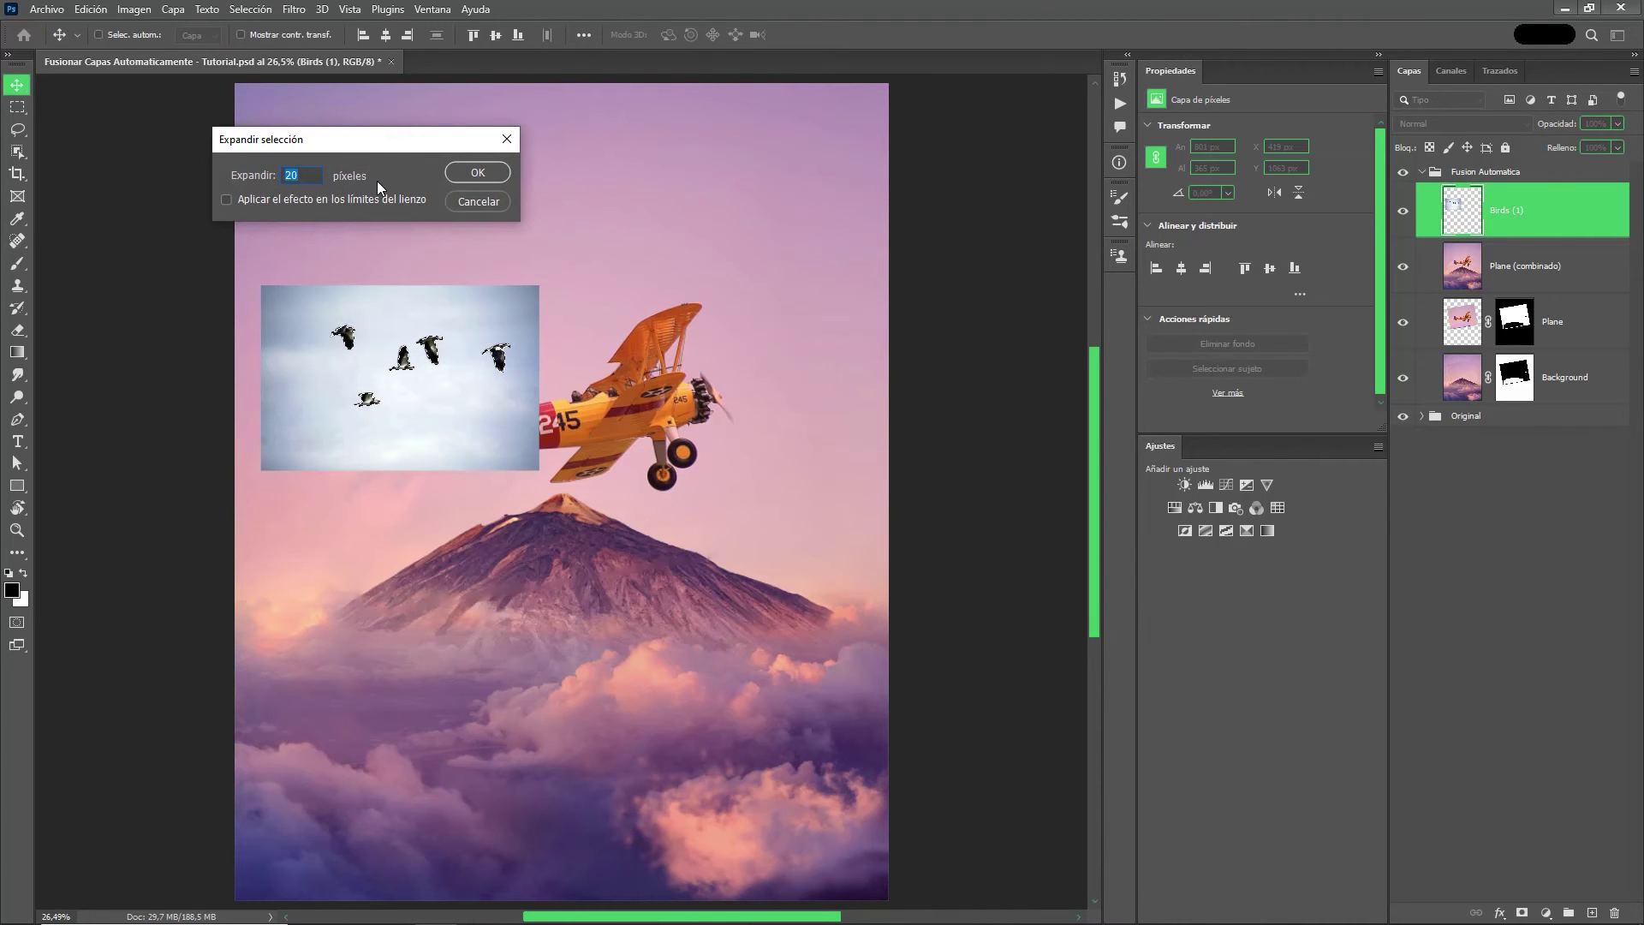
pyautogui.click(459, 177)
# Invert the selection, delete the grey sky around the birds, and deselect.
pyautogui.click(251, 10)
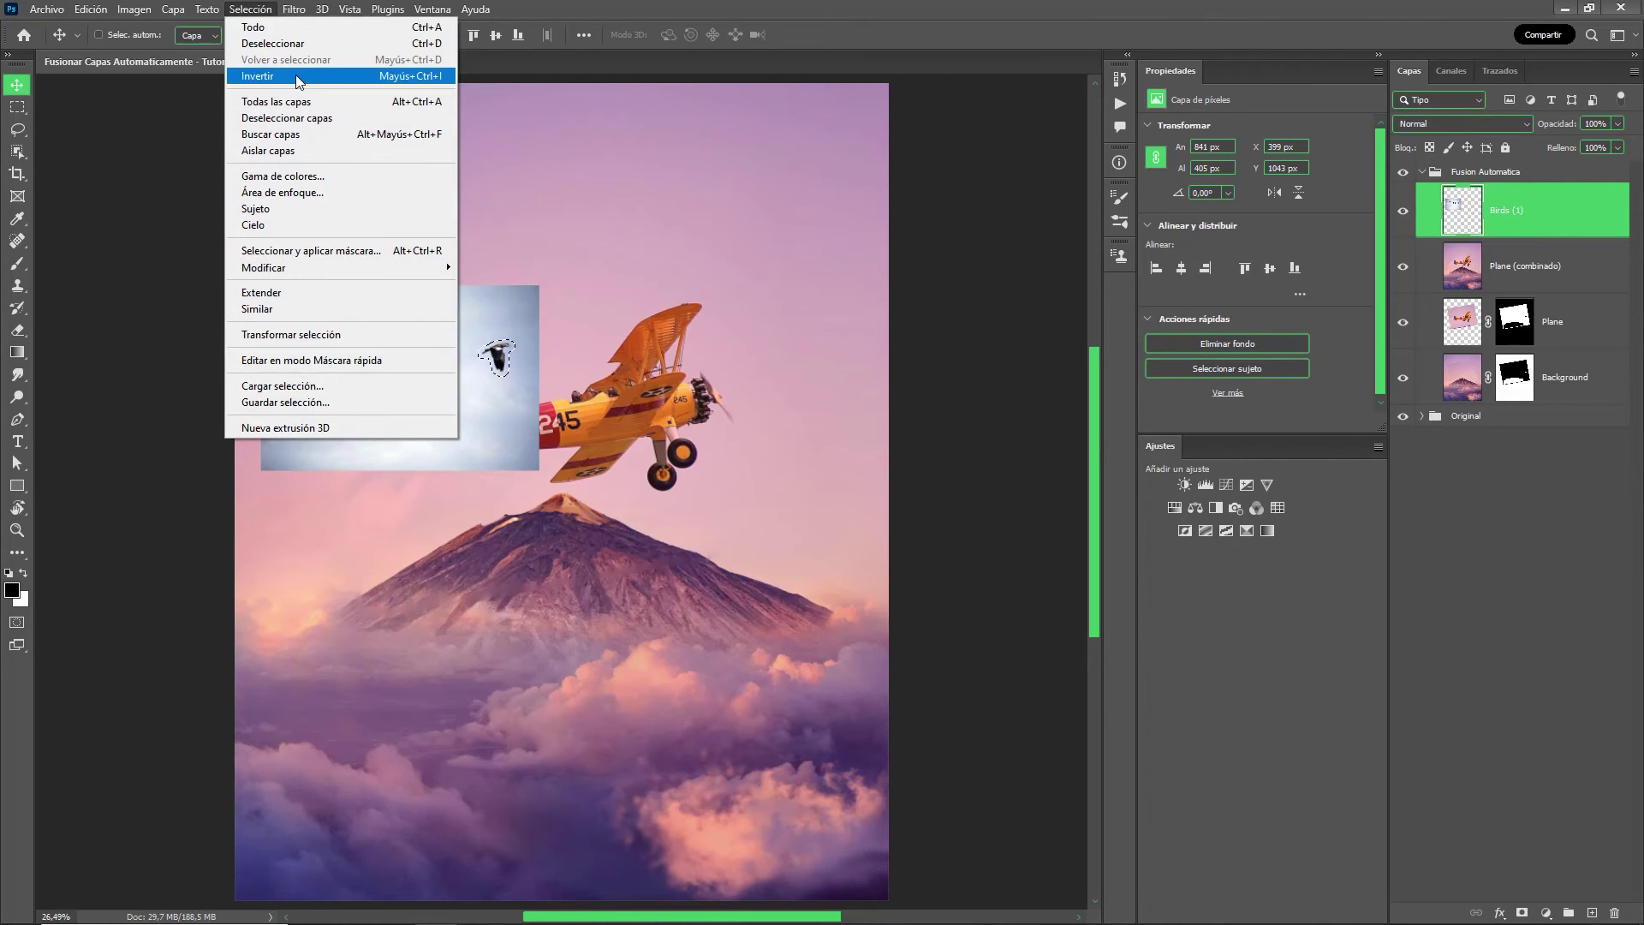
pyautogui.click(291, 75)
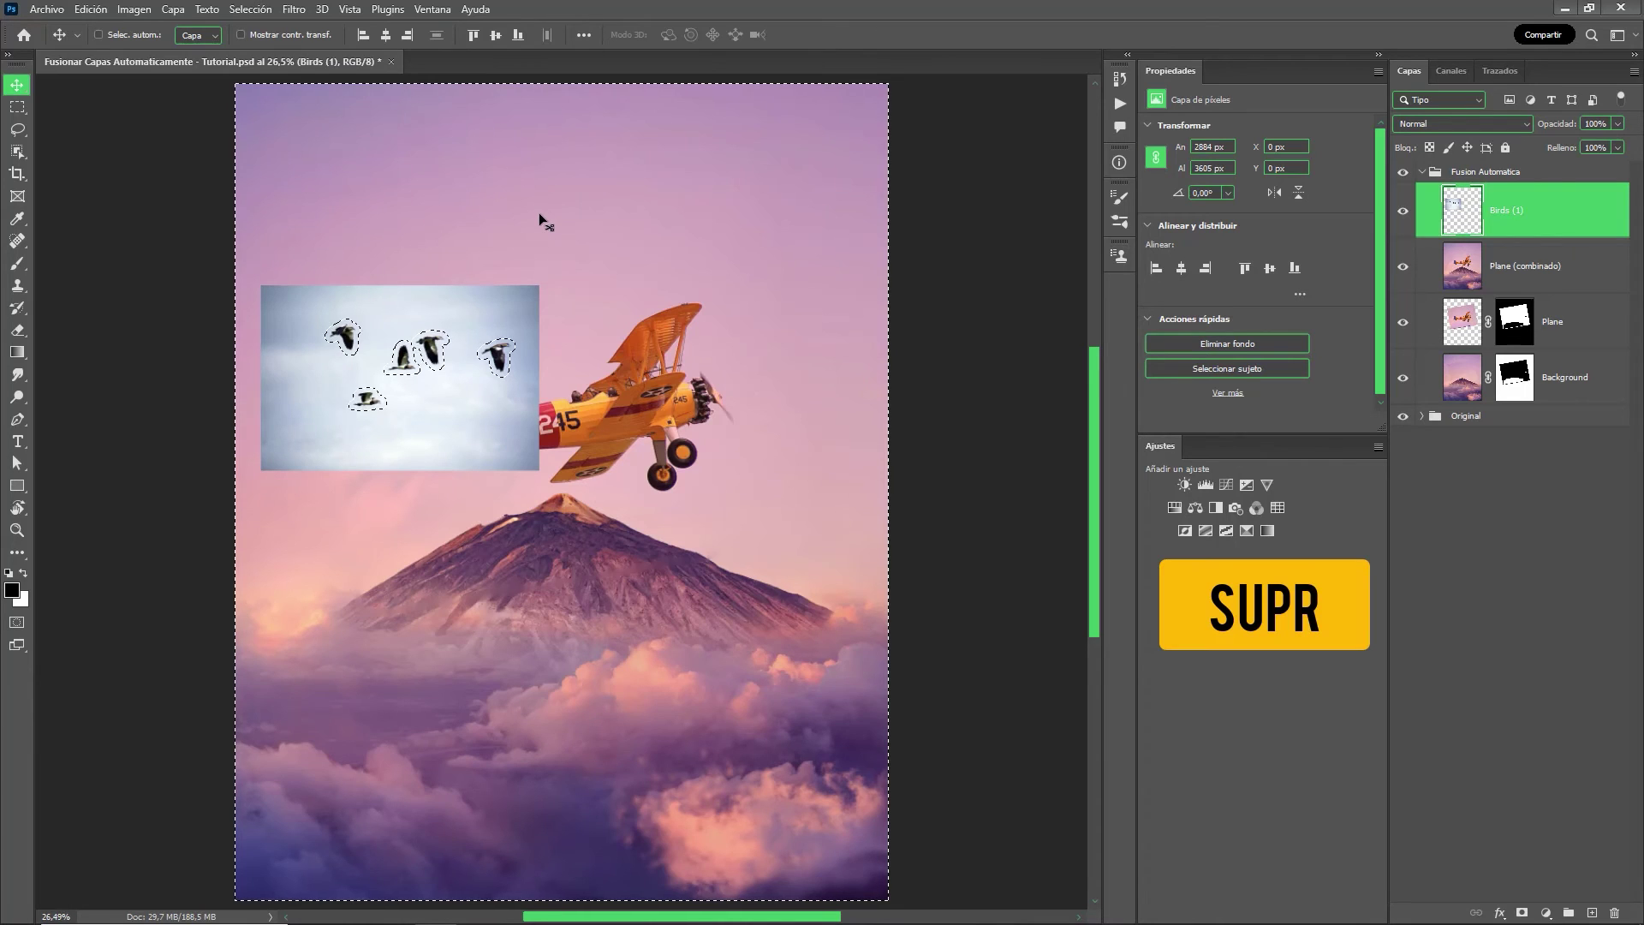
pyautogui.press('Delete')
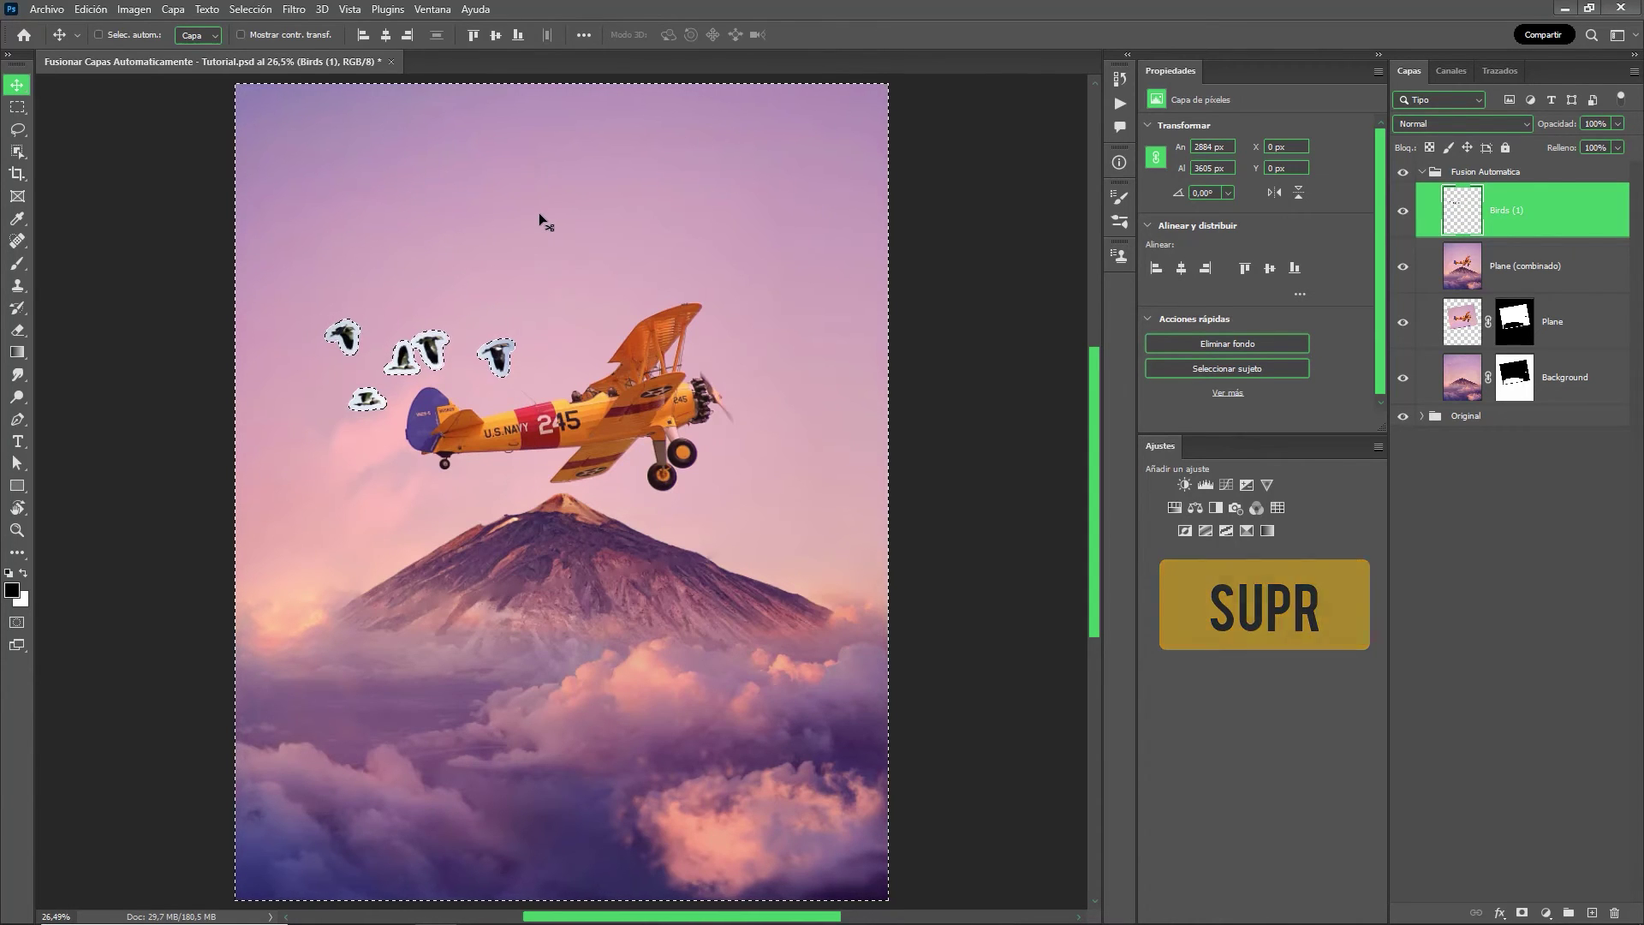
pyautogui.hotkey('ctrl', 'd')
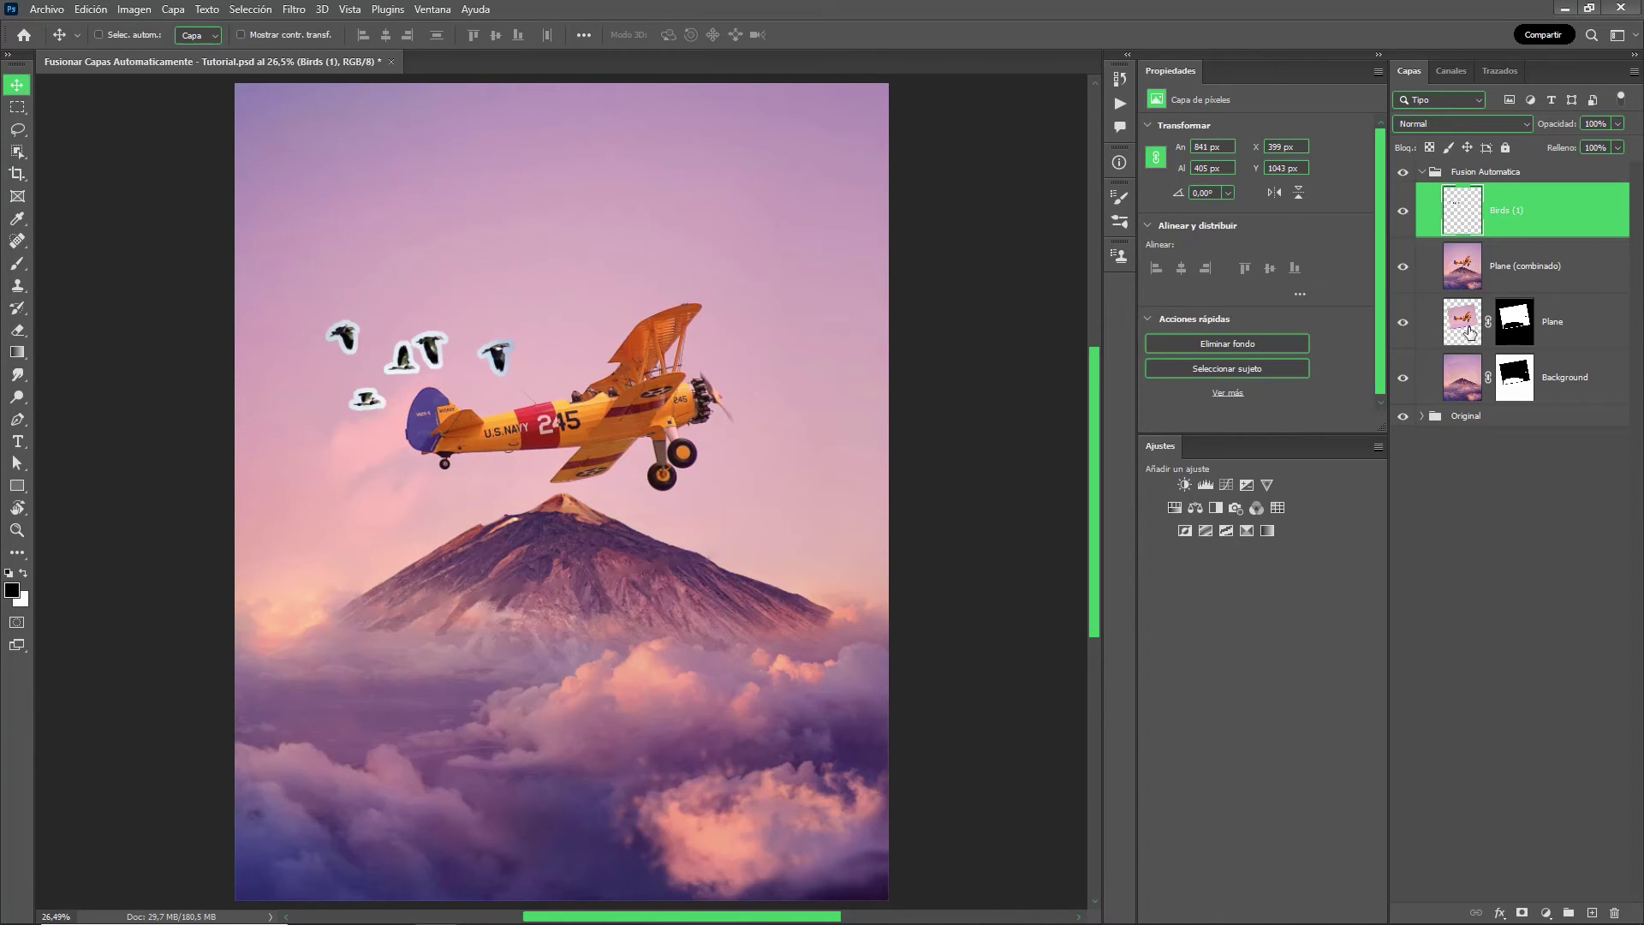
# Auto-blend Birds (1) with Plane (combinado) using Stack Images.
pyautogui.keyDown('shift'); pyautogui.click(1598, 269); pyautogui.keyUp('shift')
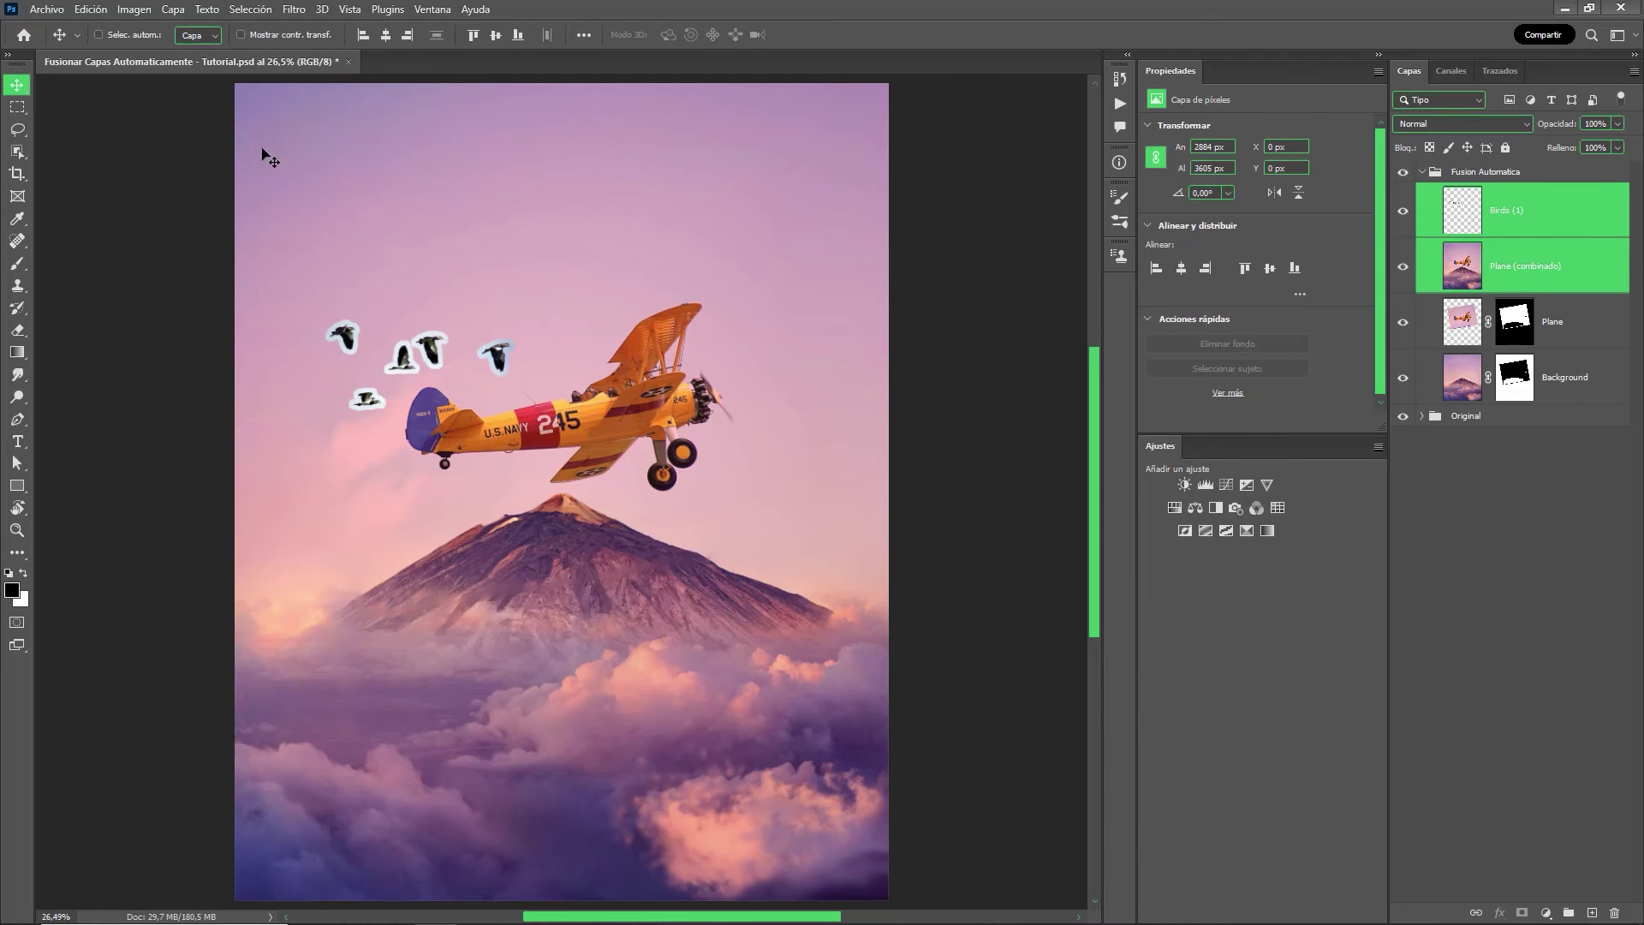
pyautogui.click(91, 10)
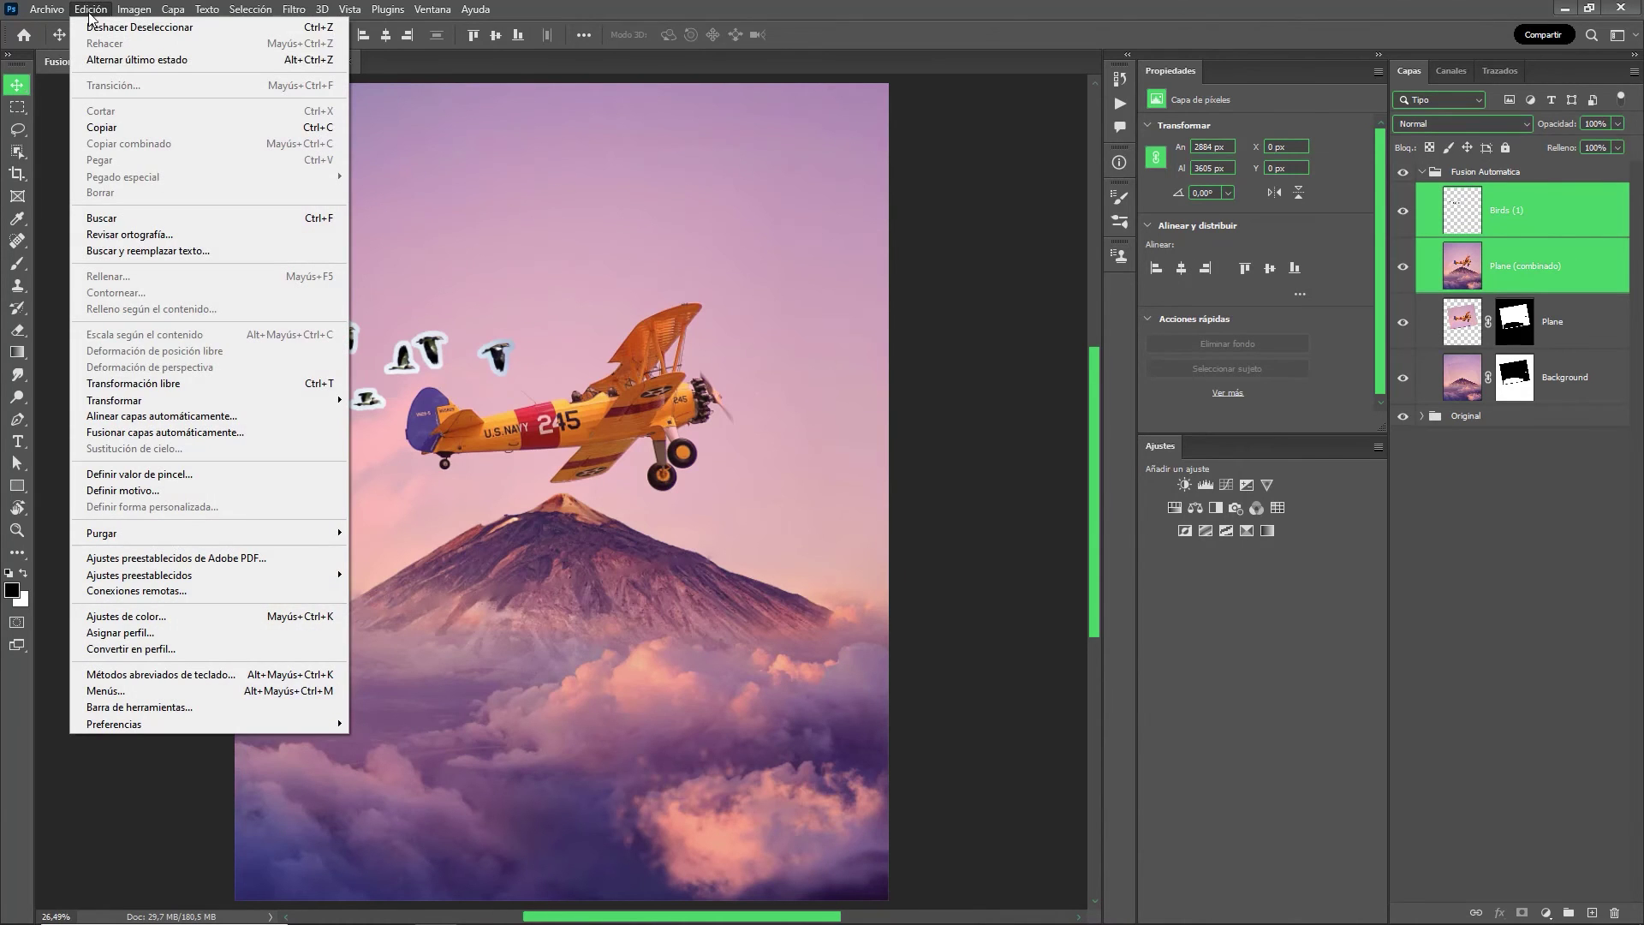
pyautogui.click(263, 432)
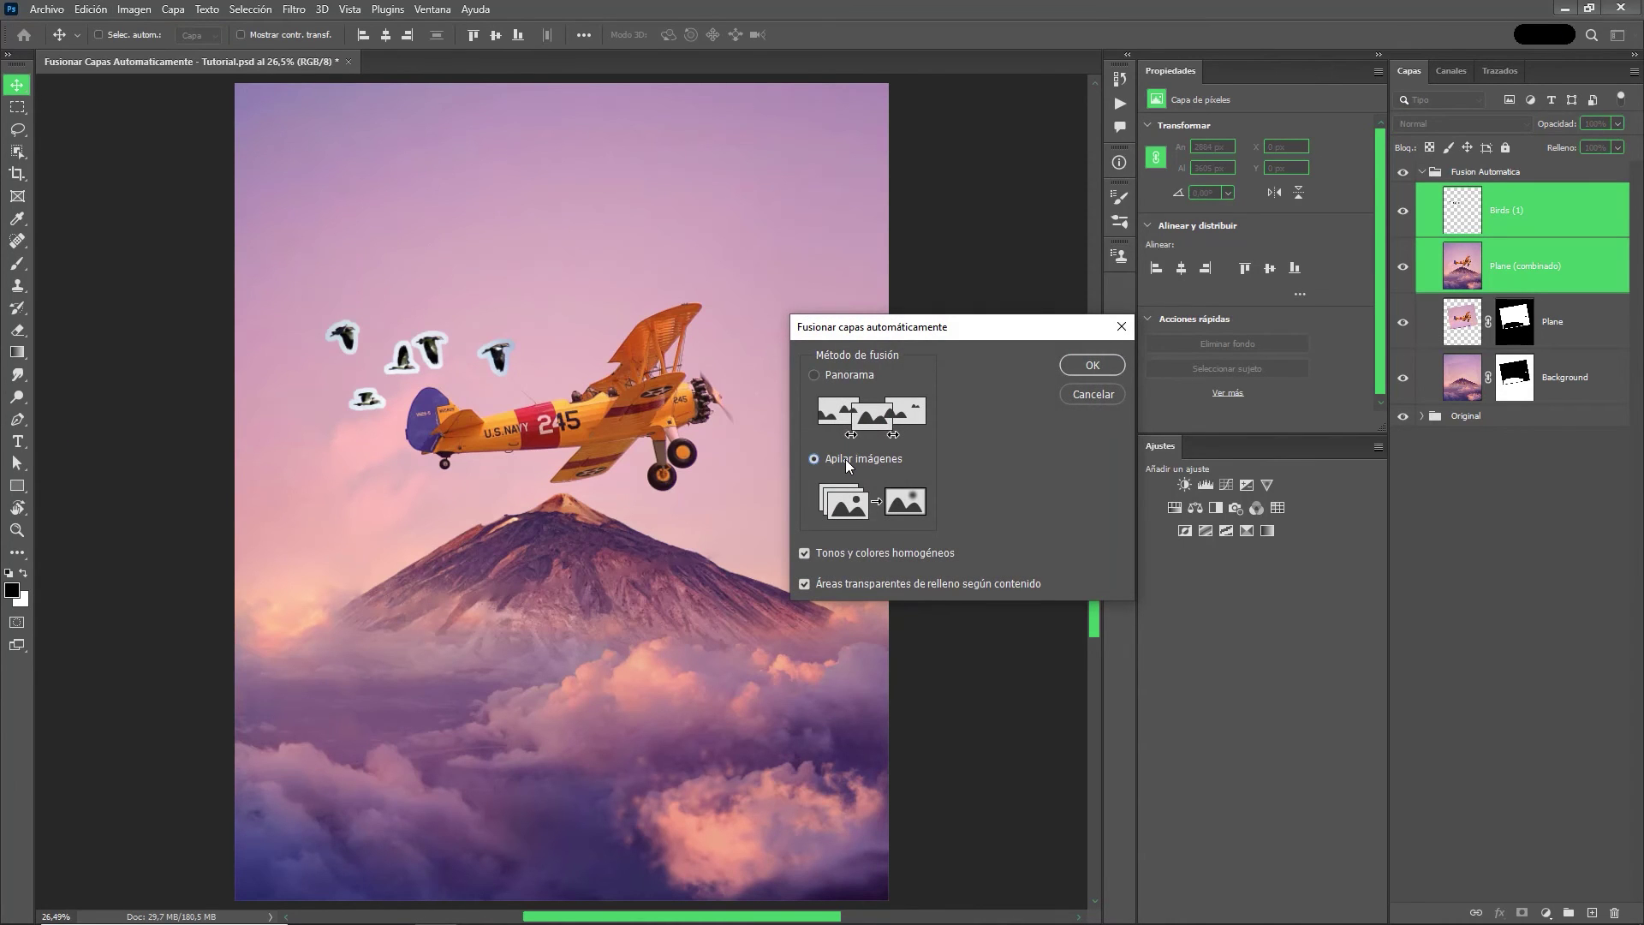
pyautogui.click(1092, 365)
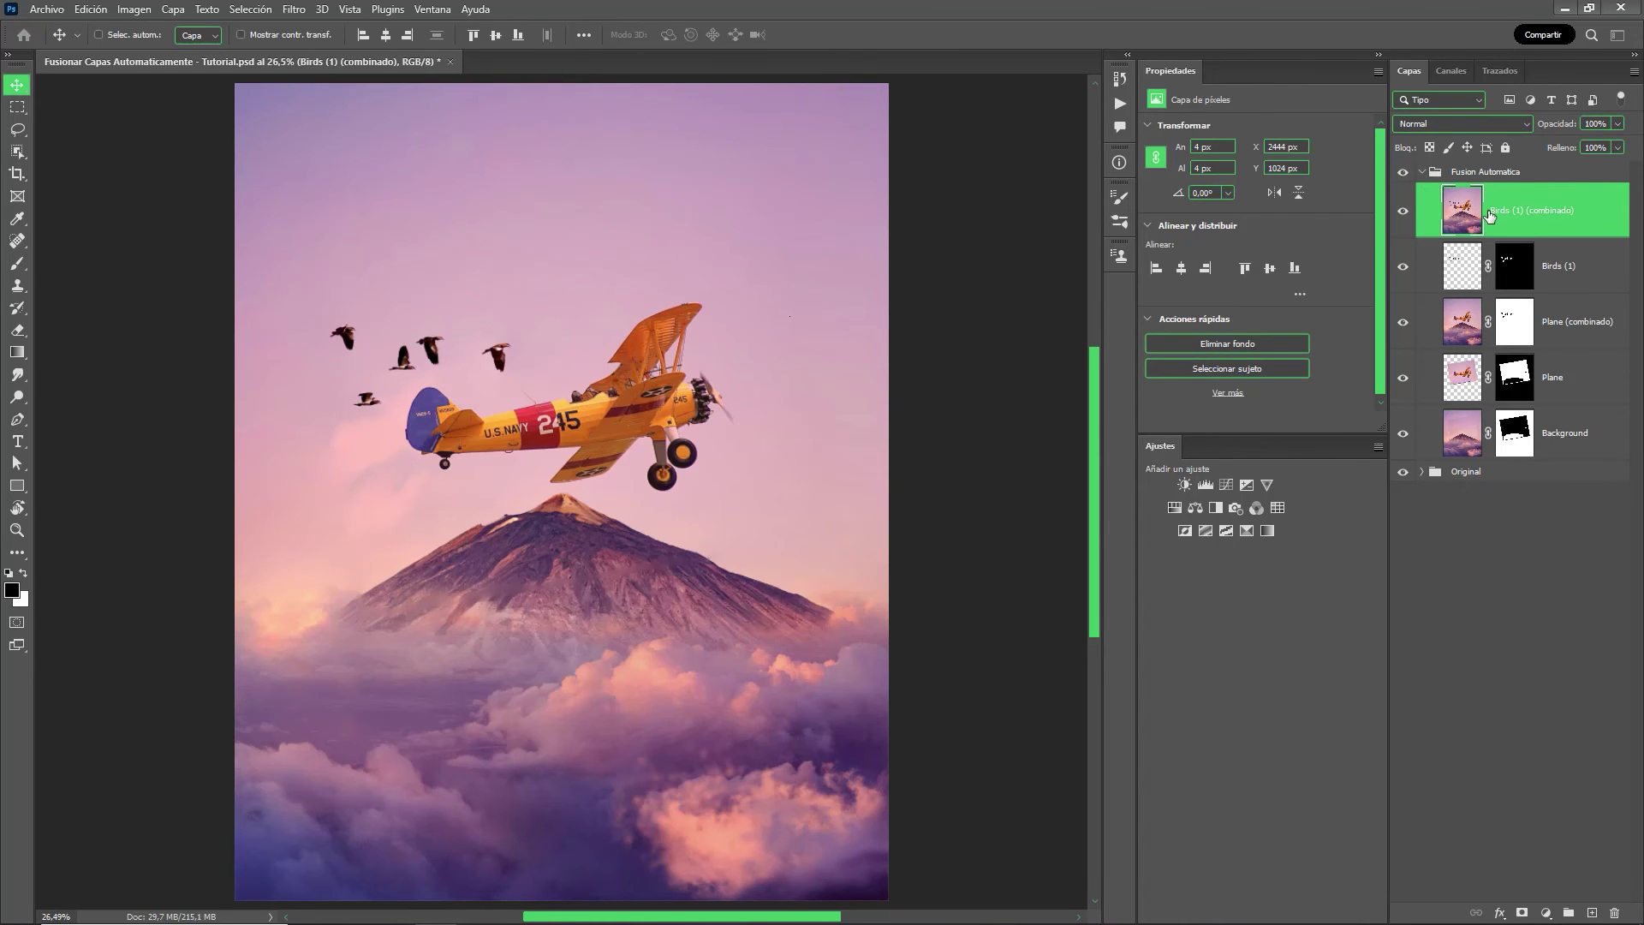
# Hide the source layers and add a clipped Brightness/Contrast adjustment (brightness 10, contrast 20).
pyautogui.moveTo(1404, 272); pyautogui.dragTo(1401, 366)
pyautogui.click(1184, 485)
pyautogui.hotkey('ctrl', 'alt', 'g')
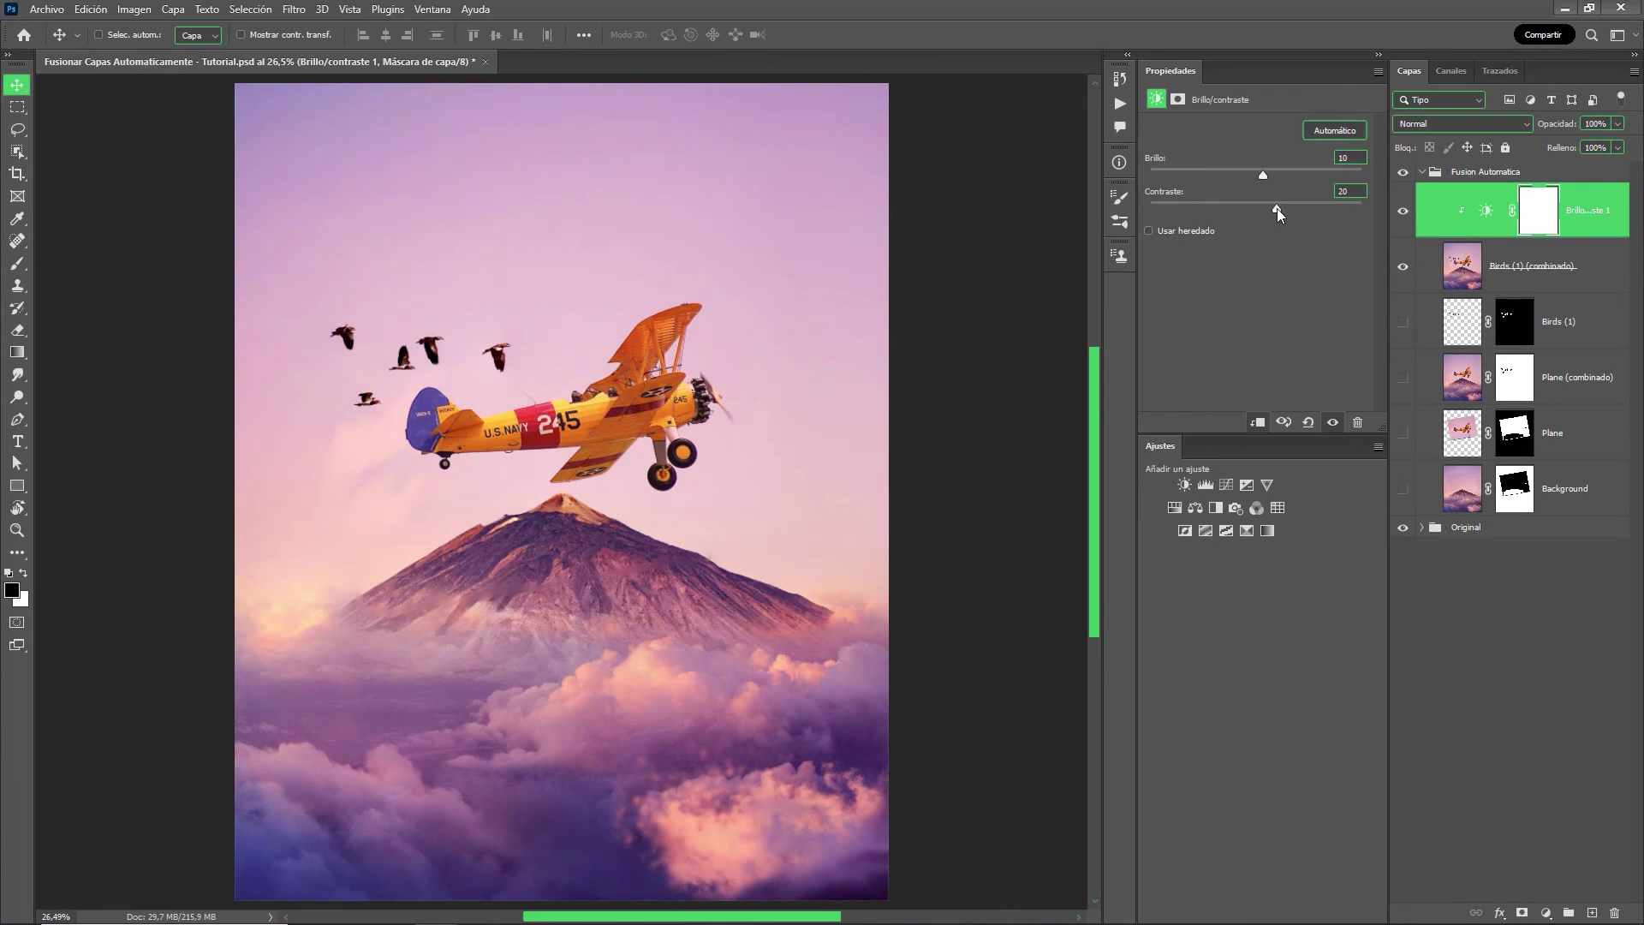
# Add a clipped HorrorBlue Color Lookup adjustment at 41% opacity.
pyautogui.click(1277, 508)
pyautogui.hotkey('ctrl', 'alt', 'g')
pyautogui.click(1333, 129)
pyautogui.click(1336, 478)
pyautogui.moveTo(1617, 123); pyautogui.dragTo(1573, 147)
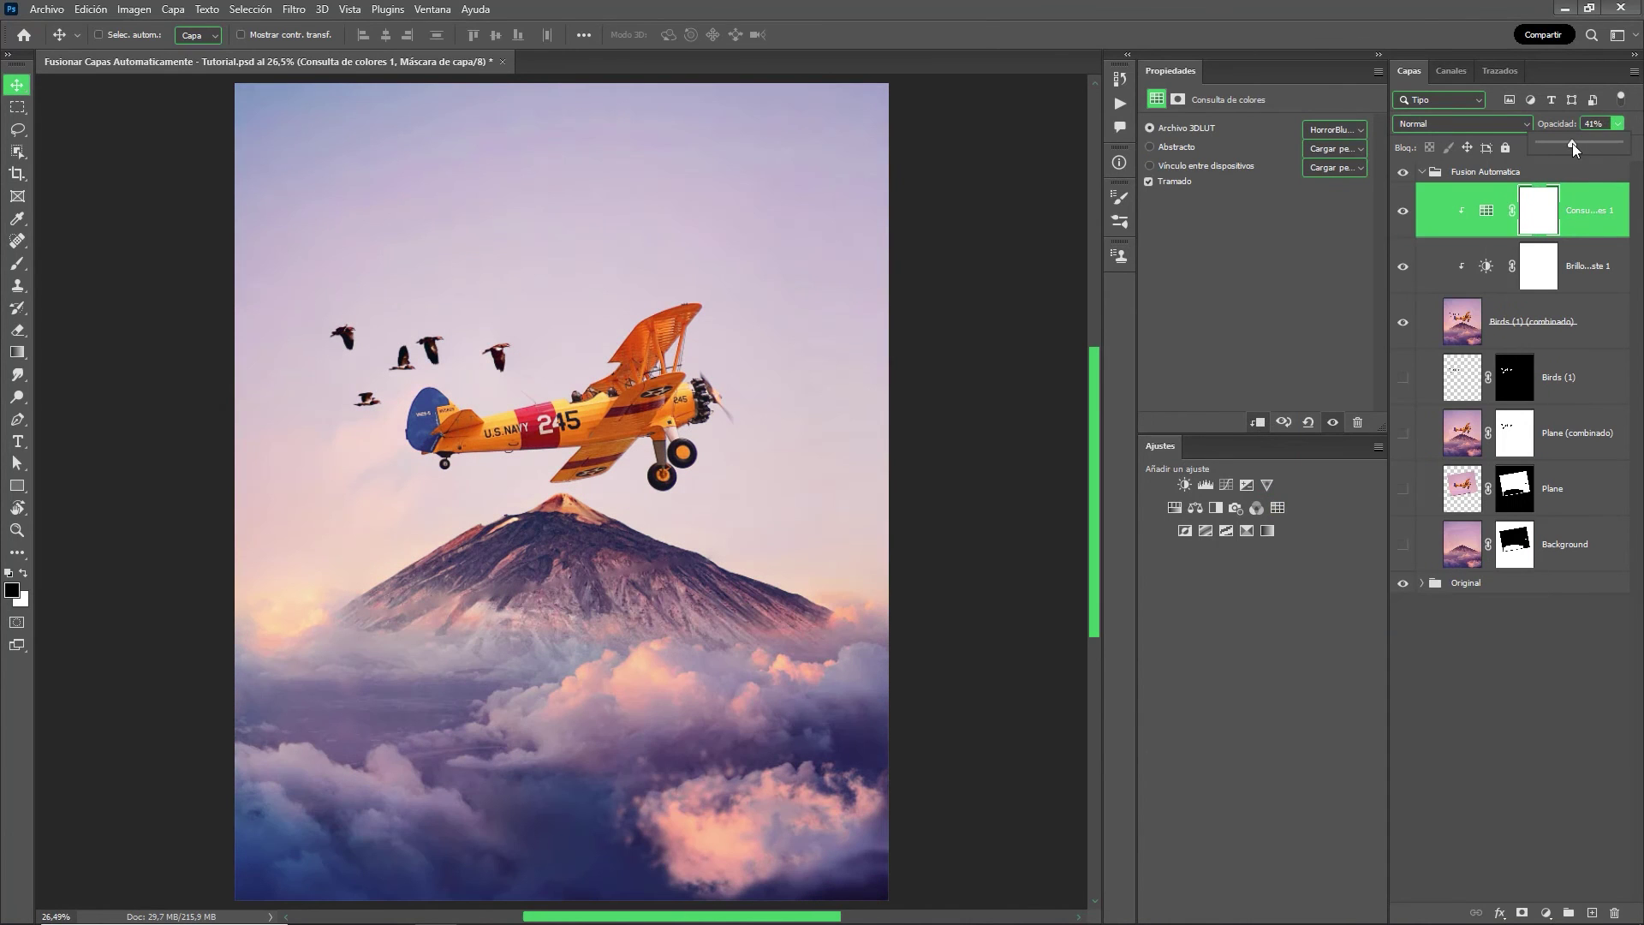
pyautogui.click(1496, 709)
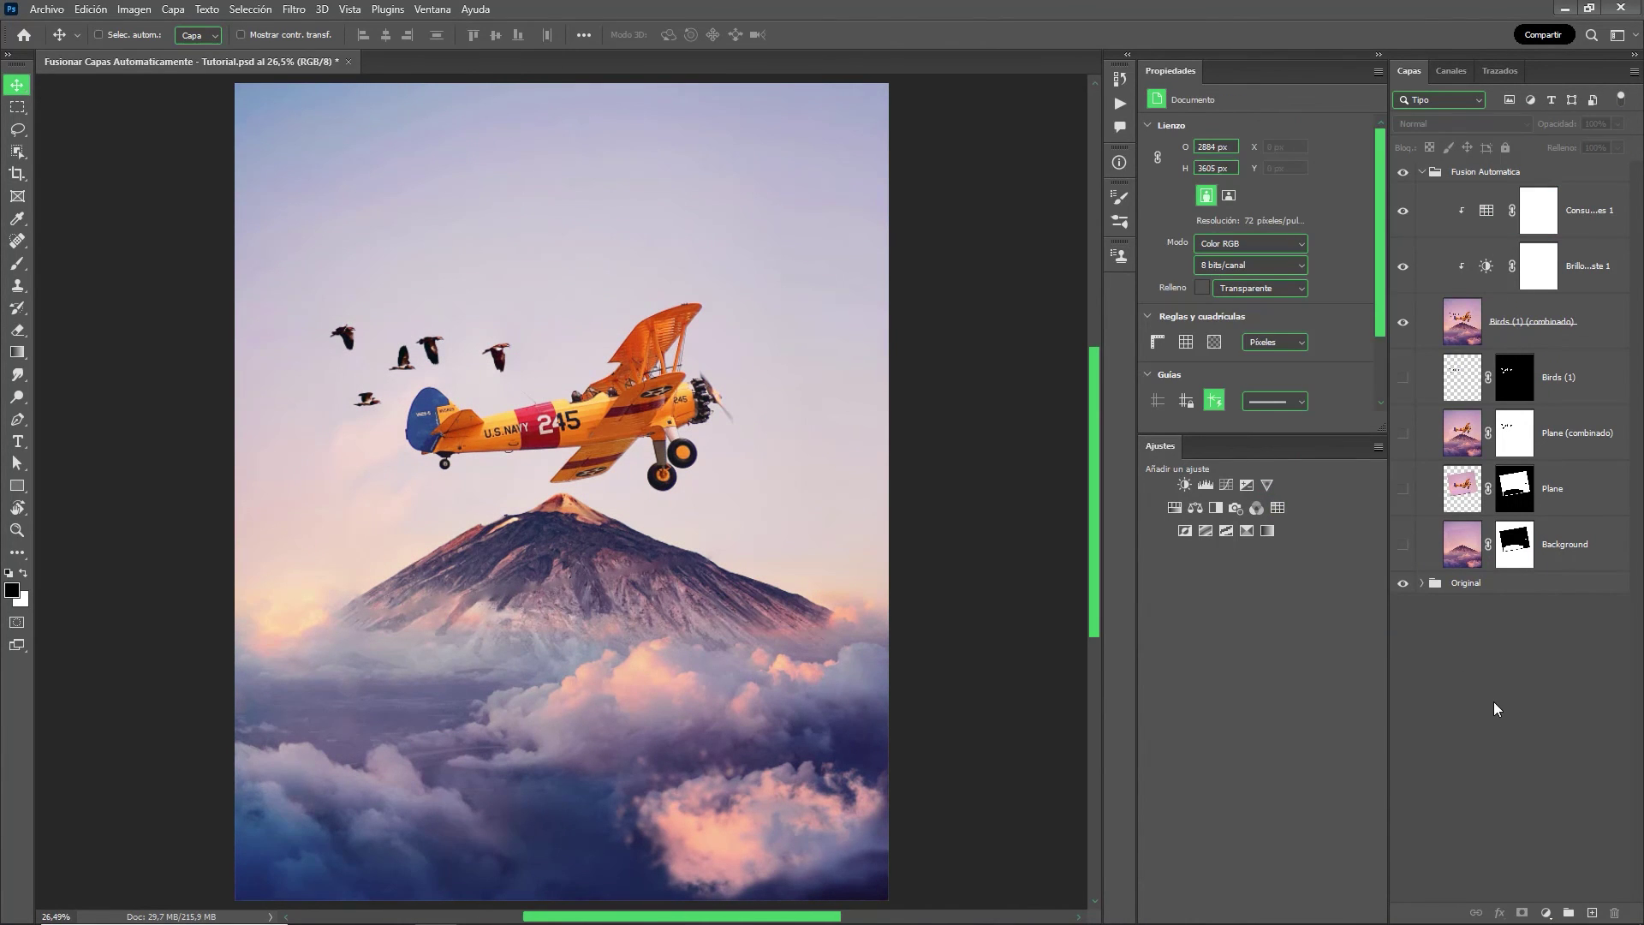